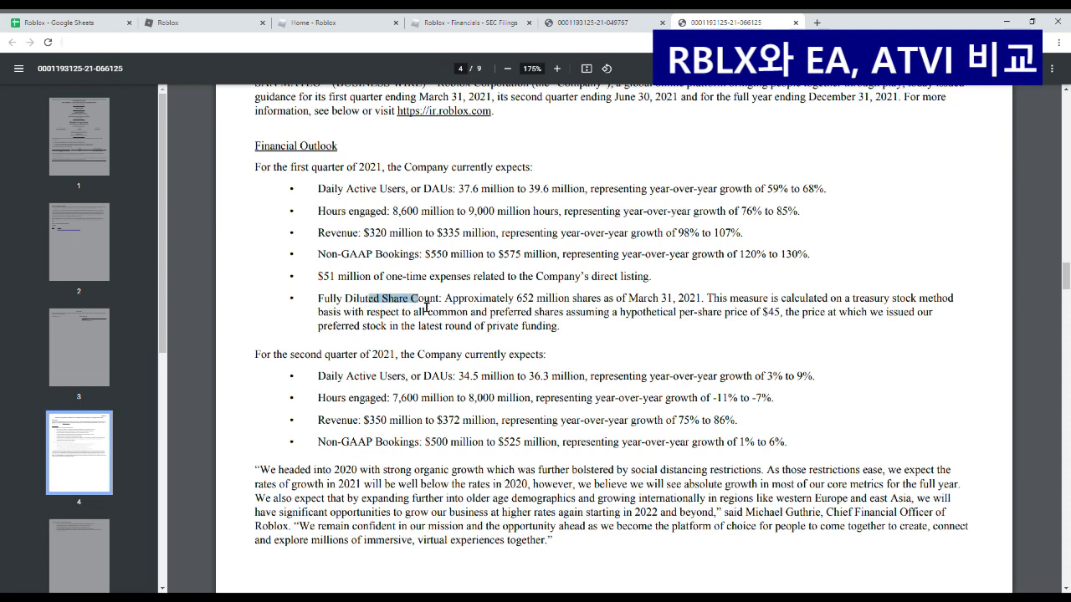
Step: Examine the fully diluted share count and the hypothetical per-share price in the filing's first-quarter 2021 outlook
{"action": "left_click_drag", "start_coordinate": [320, 302], "coordinate": [448, 311]}
{"action": "left_click", "coordinate": [354, 310]}
{"action": "left_click_drag", "start_coordinate": [516, 307], "coordinate": [571, 308]}
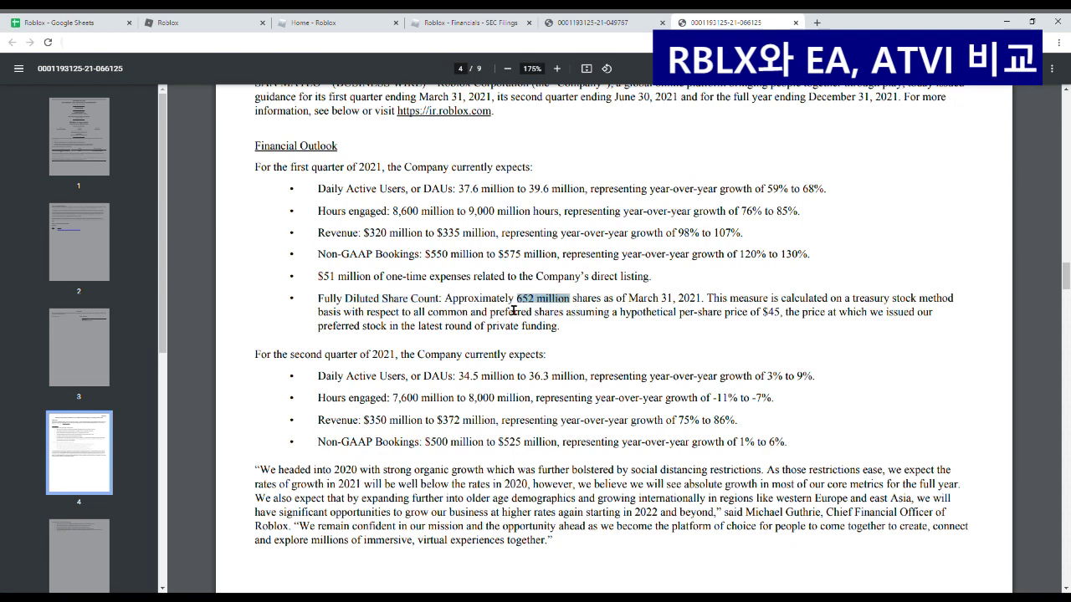
{"action": "left_click", "coordinate": [715, 306]}
{"action": "left_click_drag", "start_coordinate": [618, 305], "coordinate": [743, 313]}
{"action": "double_click", "coordinate": [769, 318]}
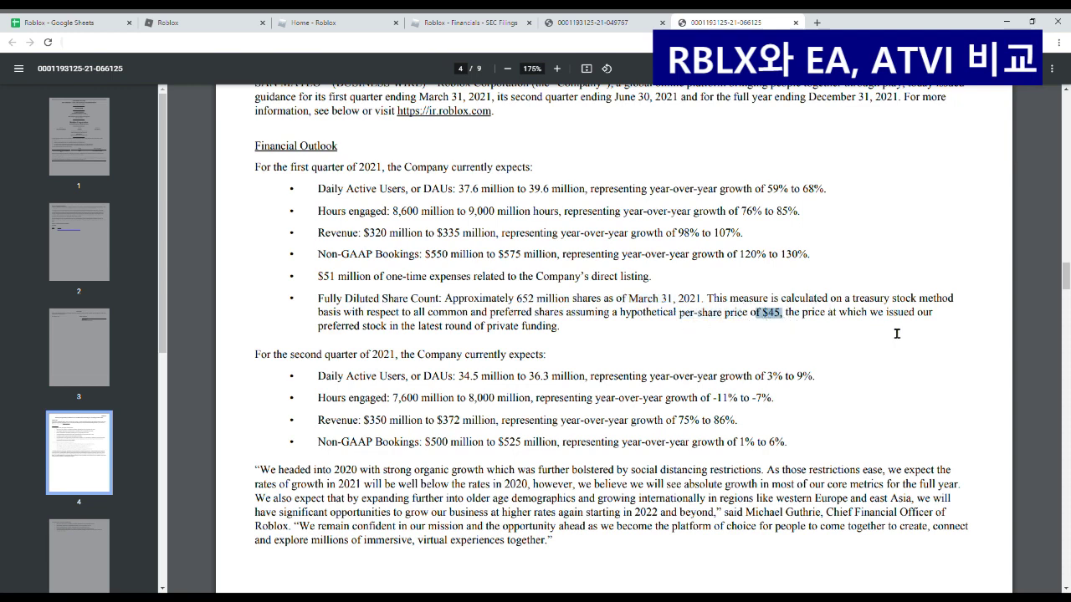
{"action": "mouse_move", "coordinate": [318, 326]}
{"action": "left_mouse_down"}
{"action": "mouse_move", "coordinate": [572, 335]}
{"action": "mouse_move", "coordinate": [332, 334]}
{"action": "left_mouse_up"}
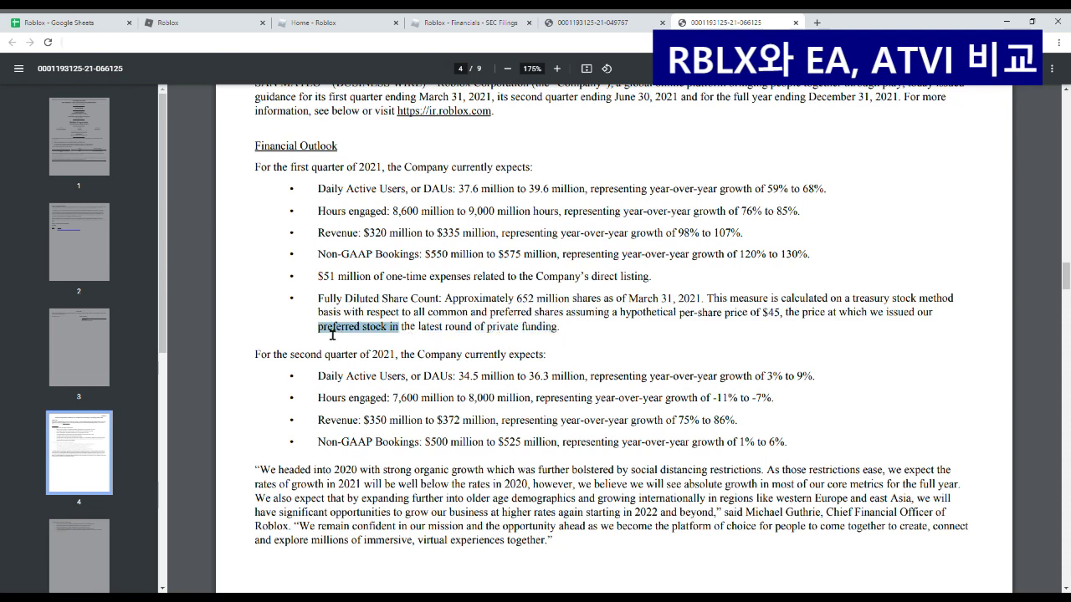
{"action": "left_click_drag", "start_coordinate": [910, 325], "coordinate": [758, 318]}
{"action": "double_click", "coordinate": [768, 322]}
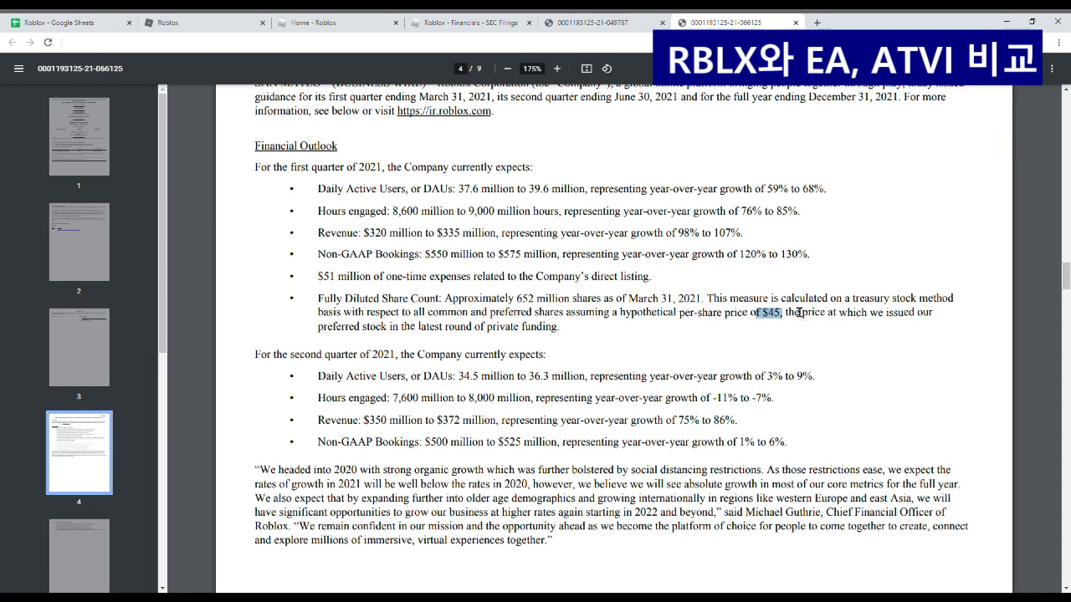
{"action": "left_click_drag", "start_coordinate": [508, 299], "coordinate": [611, 306]}
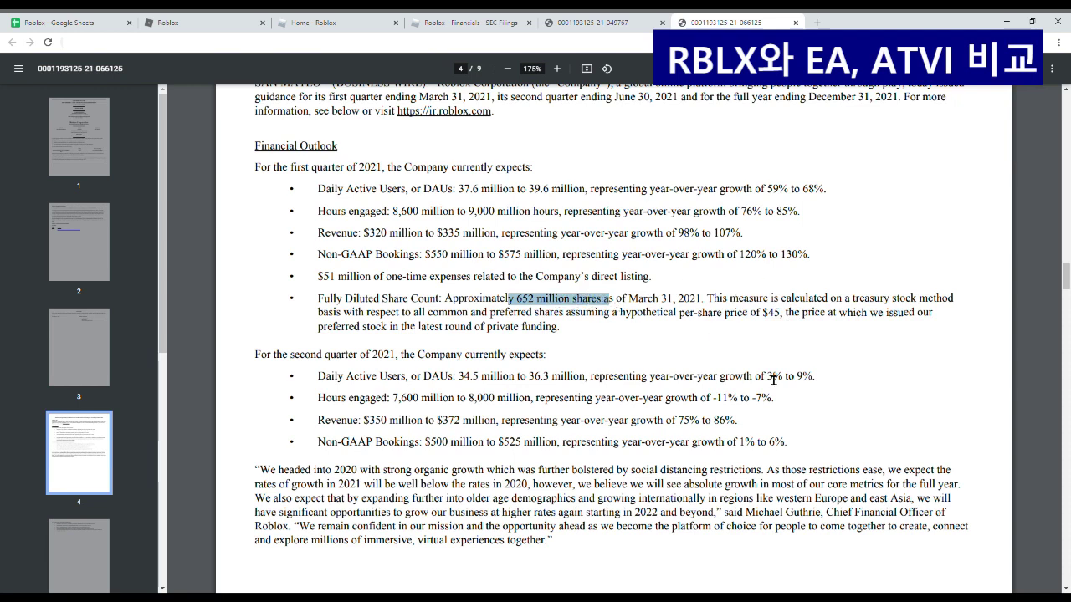
Step: Switch to the Roblox spreadsheet in Google Sheets and review the RBLX share price, its note, shares outstanding and market cap
{"action": "left_click", "coordinate": [55, 21]}
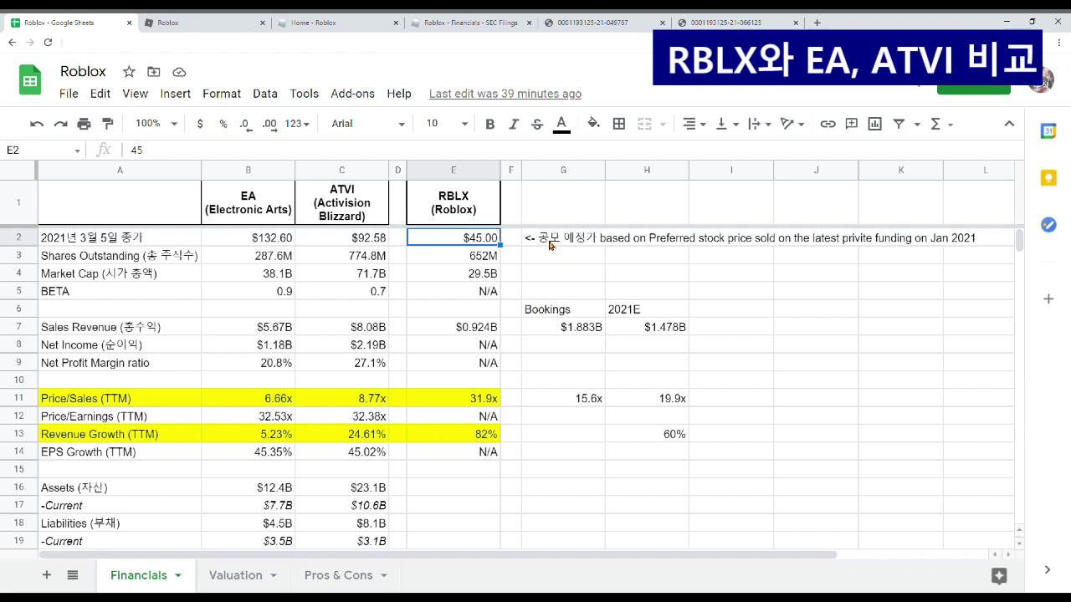
{"action": "left_click", "coordinate": [550, 243]}
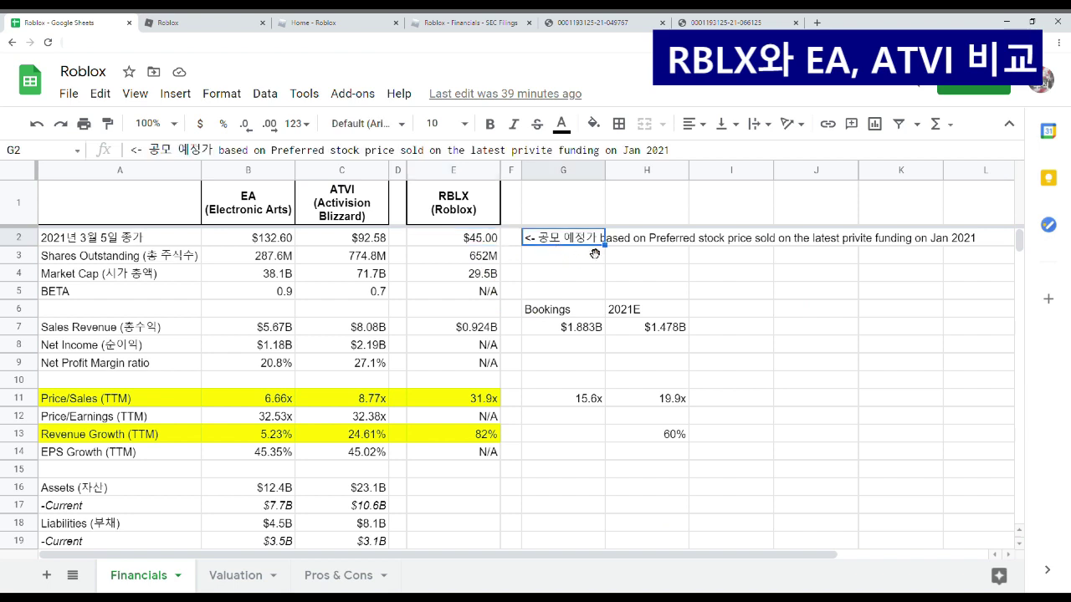
{"action": "left_click", "coordinate": [467, 244]}
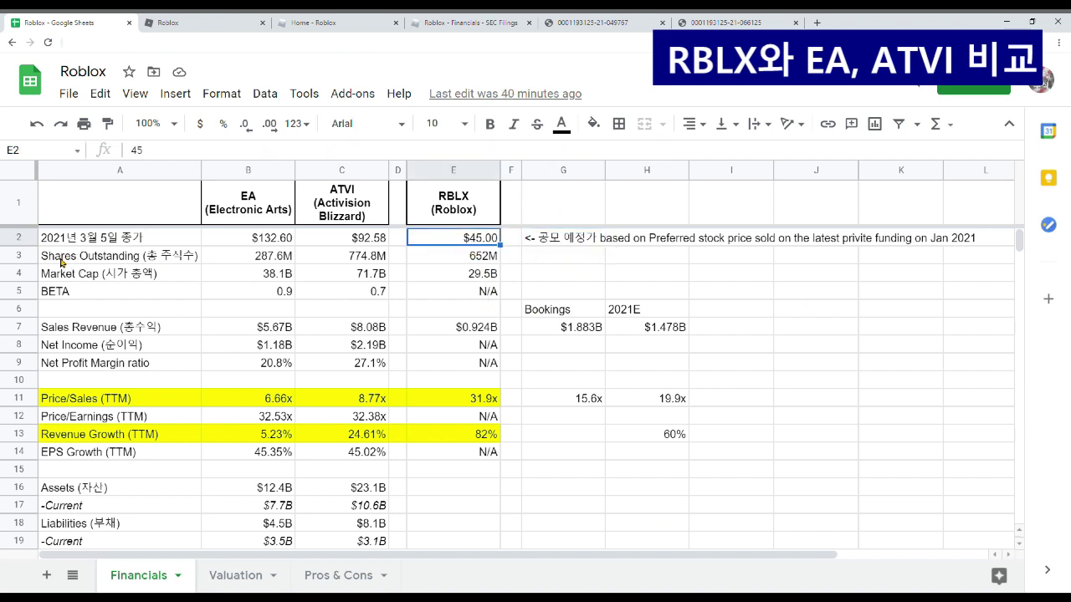
{"action": "left_click", "coordinate": [483, 262]}
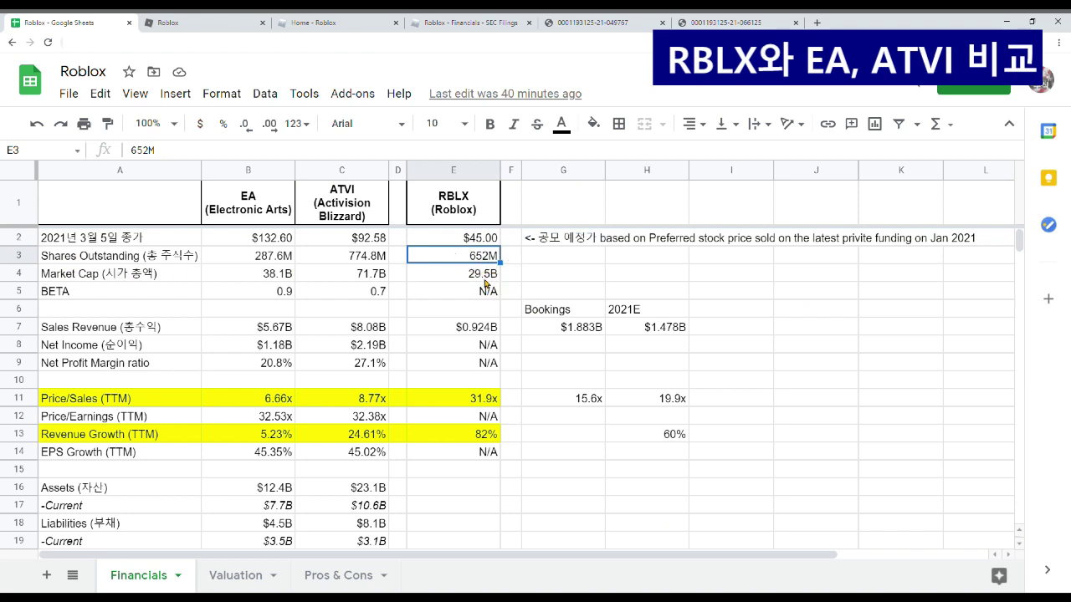
{"action": "left_click", "coordinate": [484, 279]}
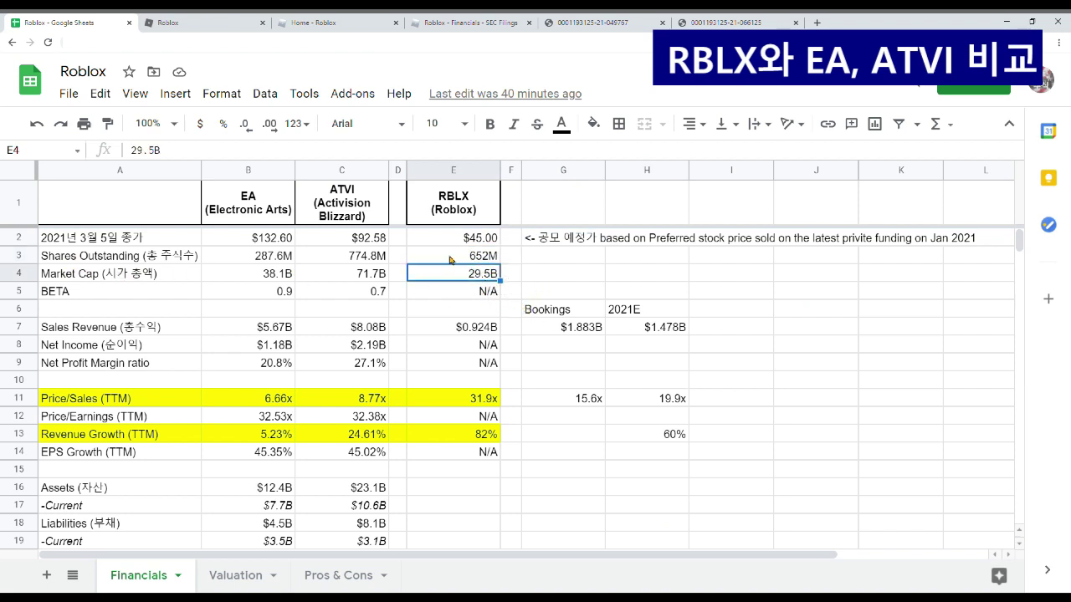
{"action": "left_click", "coordinate": [494, 245]}
{"action": "left_click", "coordinate": [490, 260]}
{"action": "left_click", "coordinate": [493, 280]}
Step: Calculate Roblox's market cap relative to EA's in G4 with =29.5/38.1 and format the result as a percentage
{"action": "left_click", "coordinate": [559, 273]}
{"action": "type", "text": "=E4/B4"}
{"action": "key", "text": "Return"}
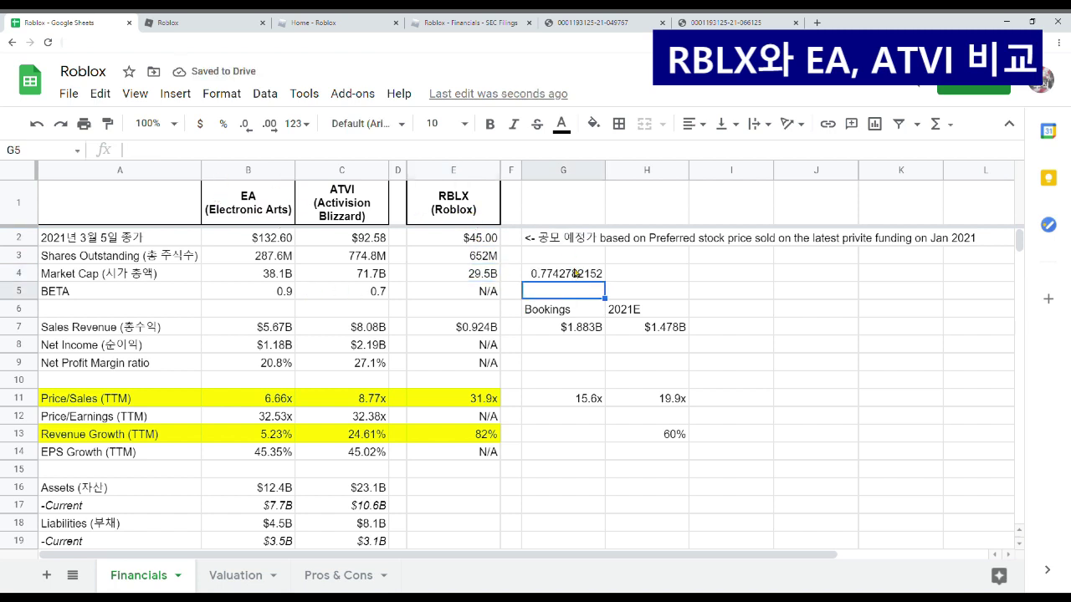
{"action": "left_click", "coordinate": [576, 273]}
{"action": "left_click", "coordinate": [223, 124]}
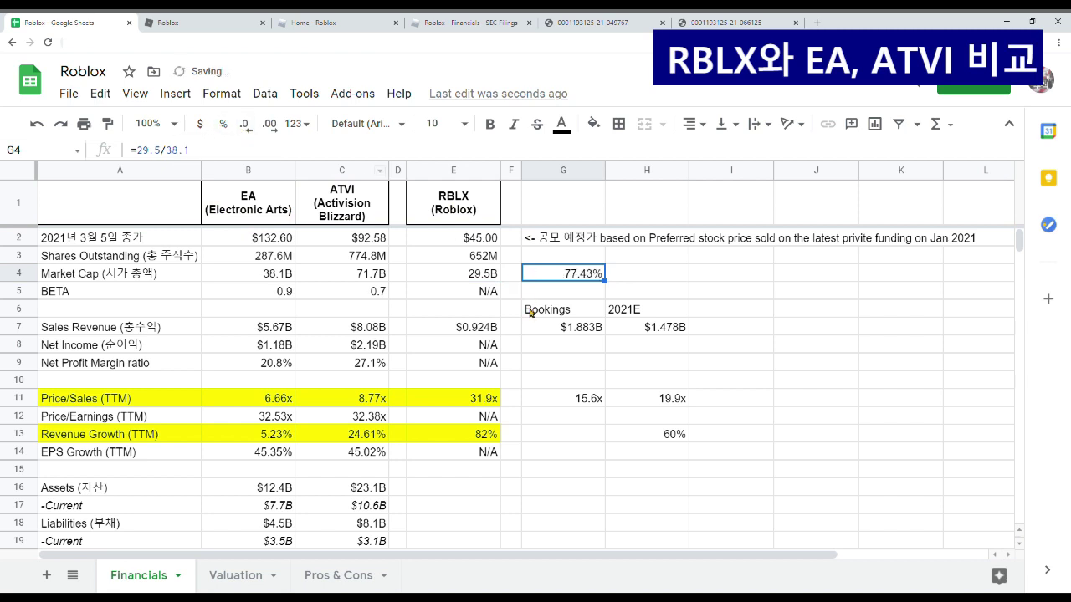
Step: Review EA's sales revenue, net income and the formula behind its net profit margin ratio
{"action": "left_click", "coordinate": [470, 280]}
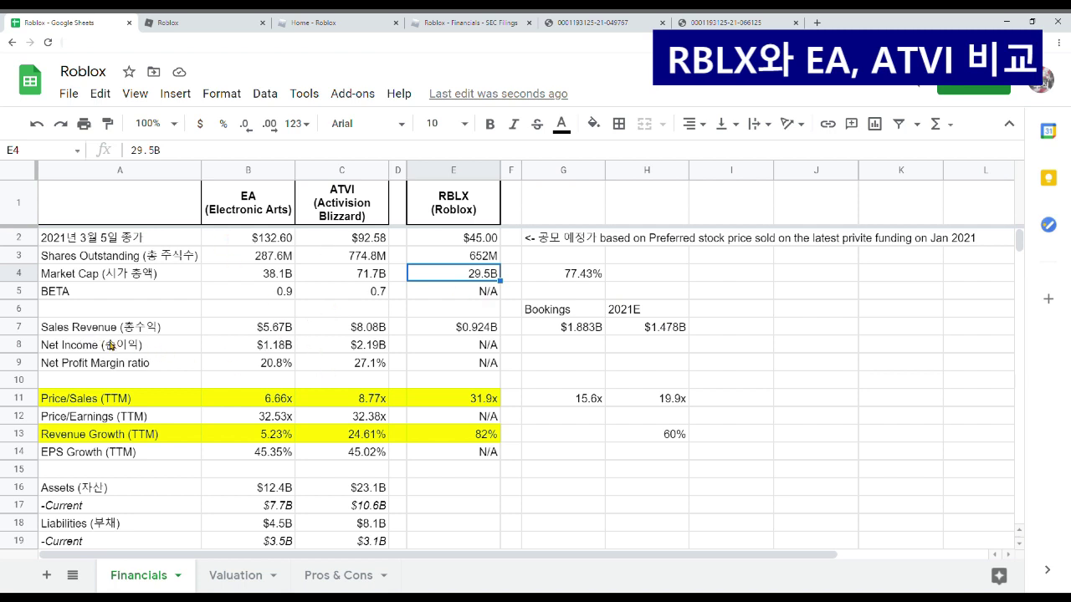
{"action": "left_click", "coordinate": [113, 330]}
{"action": "left_click", "coordinate": [266, 333]}
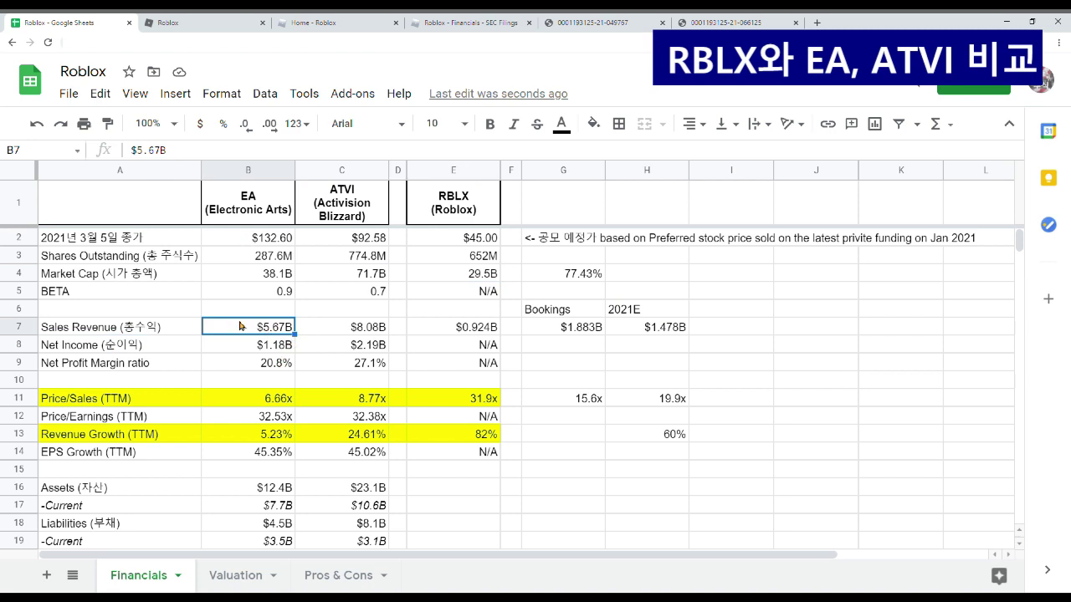
{"action": "left_click", "coordinate": [280, 348]}
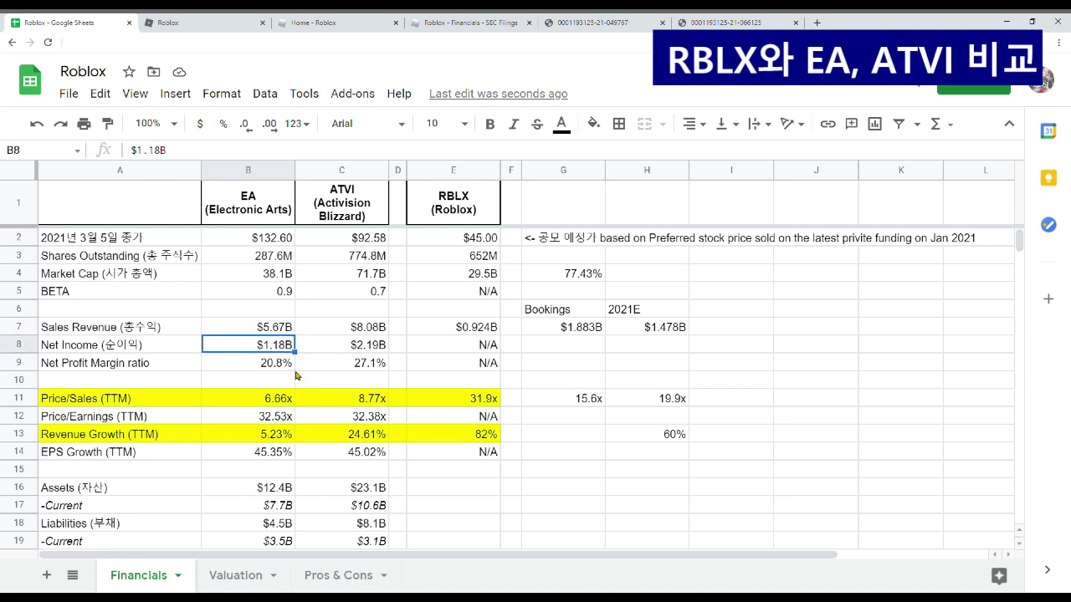
{"action": "left_click", "coordinate": [59, 366]}
{"action": "left_click", "coordinate": [256, 371]}
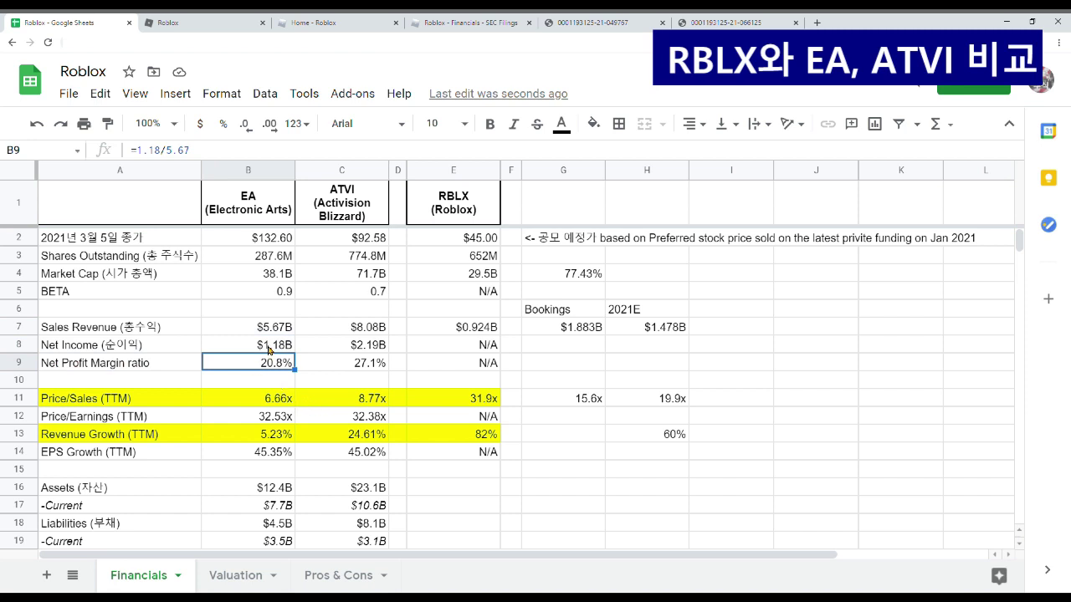
{"action": "left_click", "coordinate": [269, 350]}
{"action": "left_click", "coordinate": [278, 335]}
{"action": "left_click", "coordinate": [278, 374]}
Step: Review Activision Blizzard's sales revenue, net income and net profit margin ratio
{"action": "left_click", "coordinate": [359, 329]}
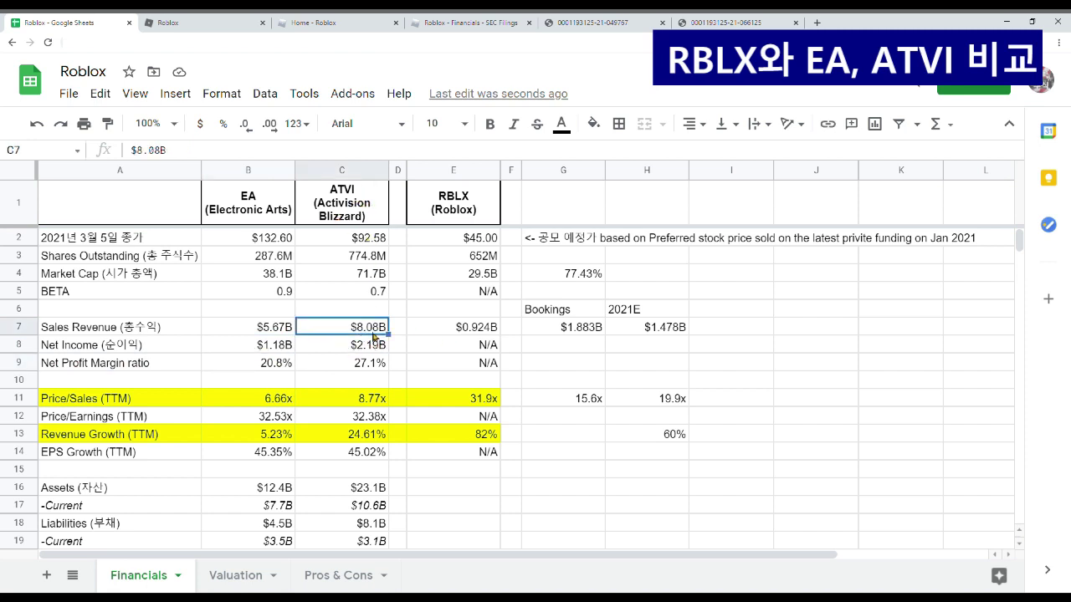
{"action": "left_click", "coordinate": [371, 347]}
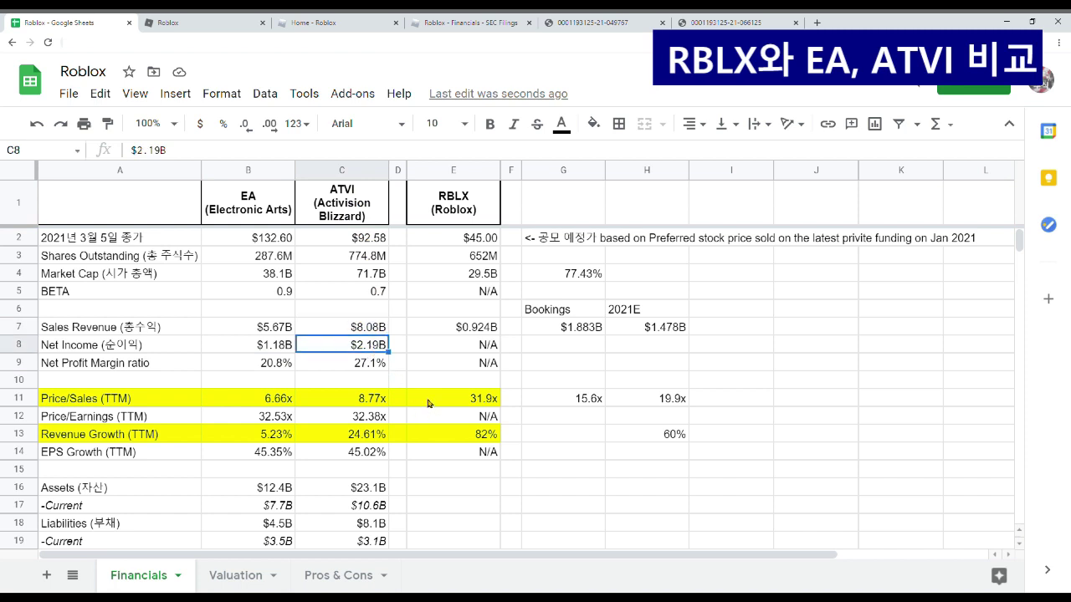
{"action": "left_click", "coordinate": [373, 367]}
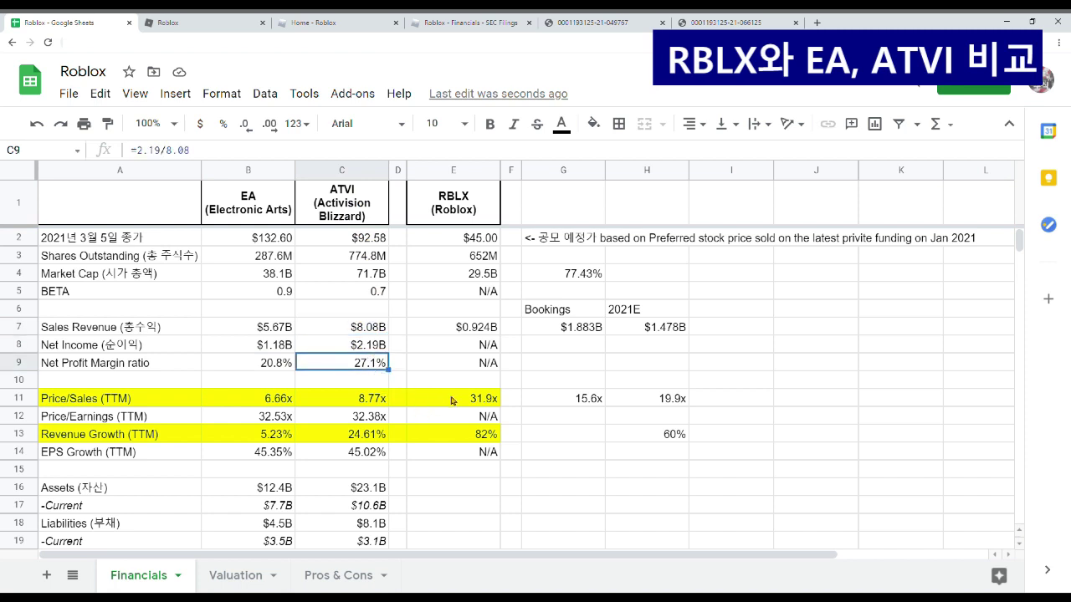
{"action": "left_click", "coordinate": [74, 371]}
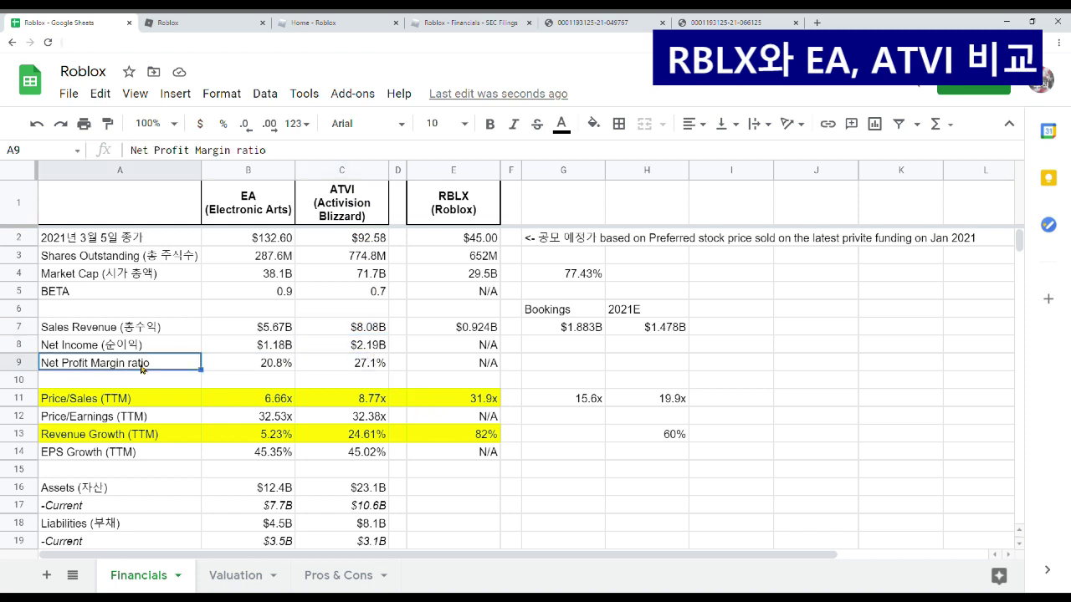
{"action": "left_click", "coordinate": [356, 369]}
Step: Check Roblox's sales revenue and net income entries against its bookings figure
{"action": "left_click", "coordinate": [487, 329]}
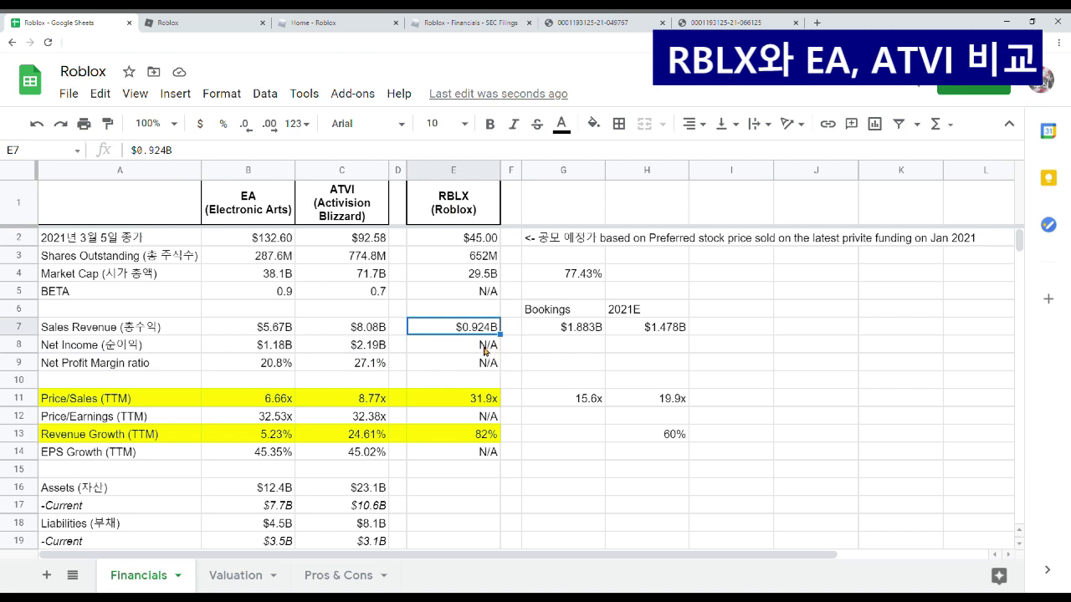
{"action": "left_click", "coordinate": [485, 347]}
{"action": "left_click", "coordinate": [88, 368]}
{"action": "left_click", "coordinate": [468, 353]}
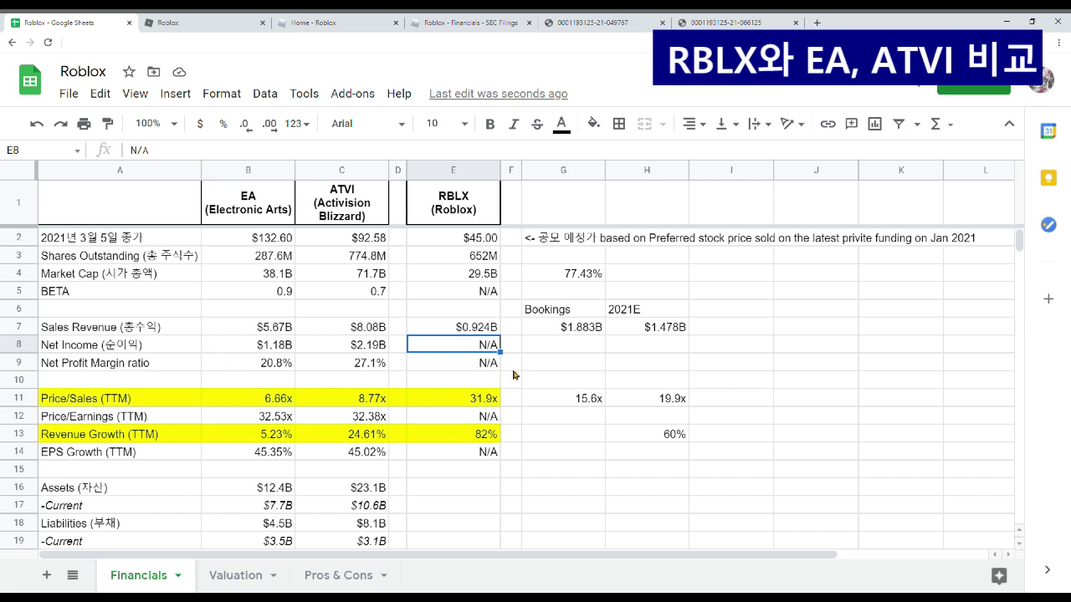
{"action": "left_click", "coordinate": [572, 312]}
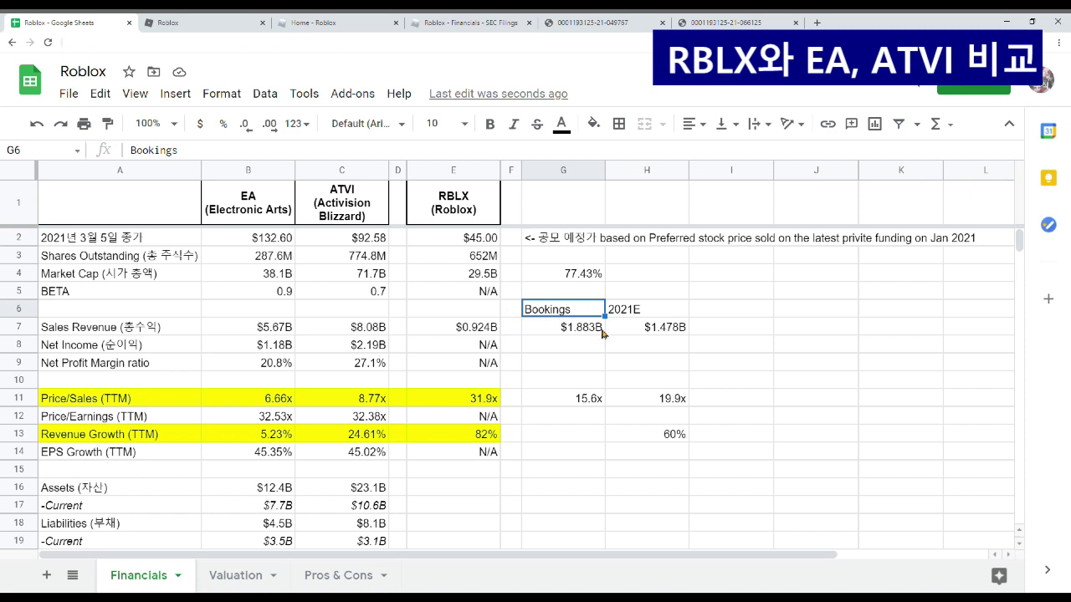
{"action": "left_click", "coordinate": [576, 331]}
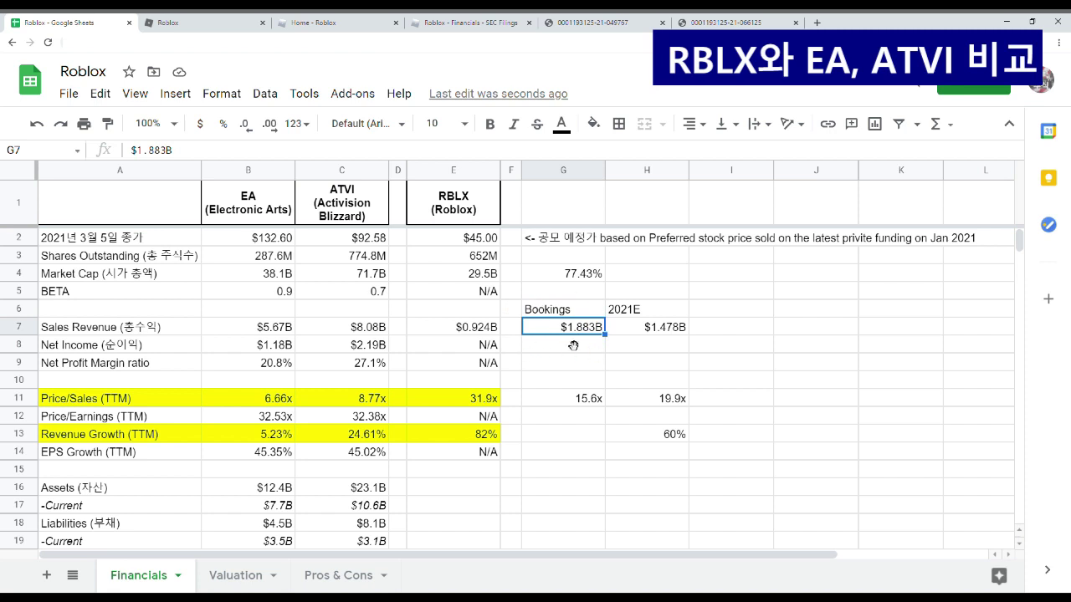
Step: Examine the Price/Sales (TTM) ratios of EA and Activision Blizzard, relating EA's ratio to its sales revenue
{"action": "left_click", "coordinate": [105, 403]}
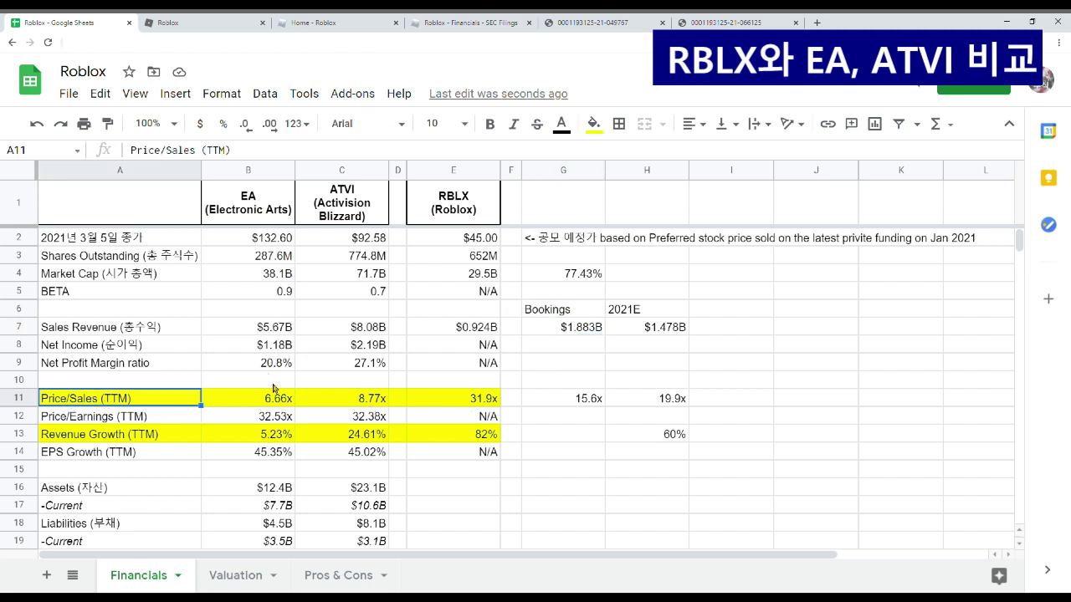
{"action": "left_click", "coordinate": [278, 400]}
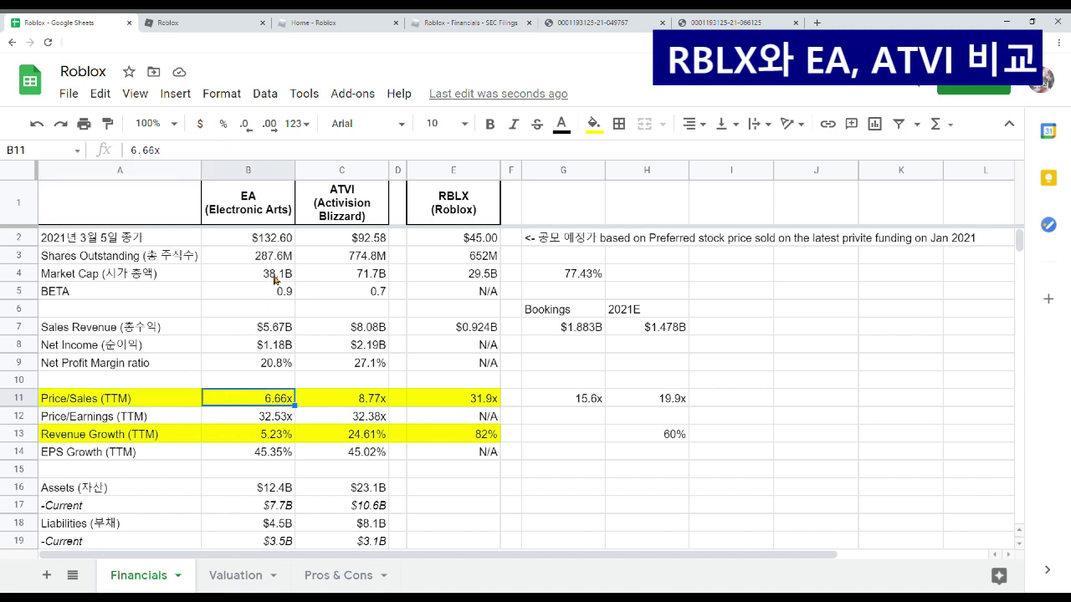
{"action": "left_click", "coordinate": [269, 330]}
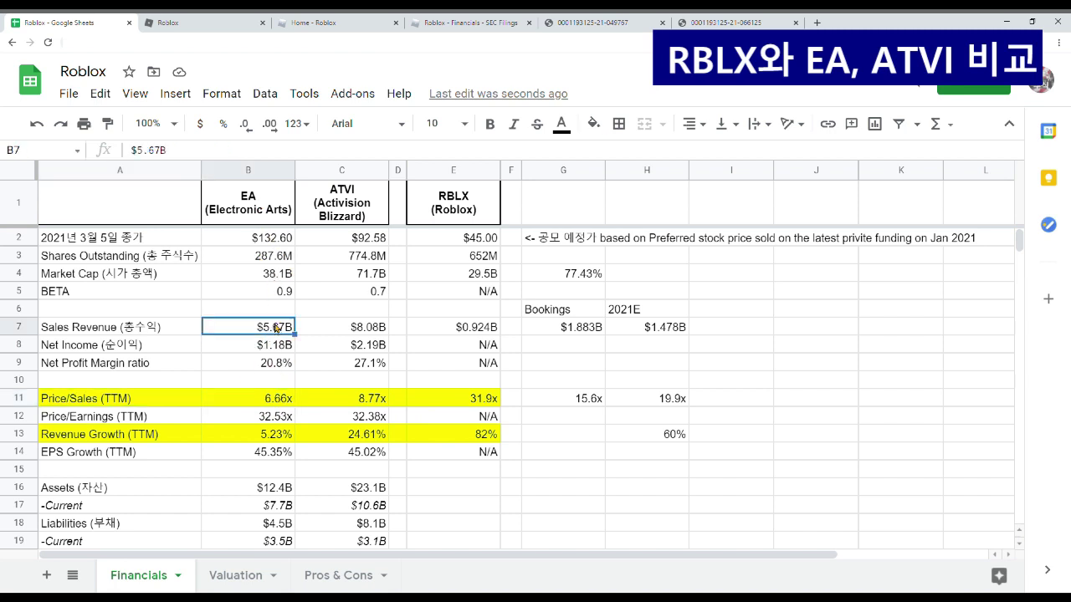
{"action": "left_click", "coordinate": [274, 404]}
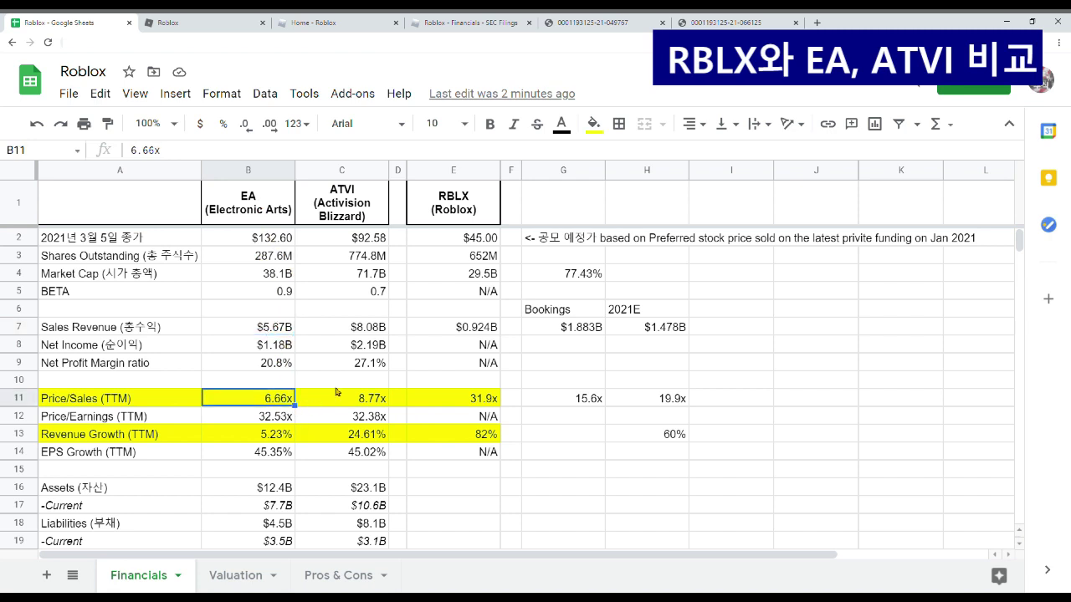
{"action": "left_click", "coordinate": [370, 221]}
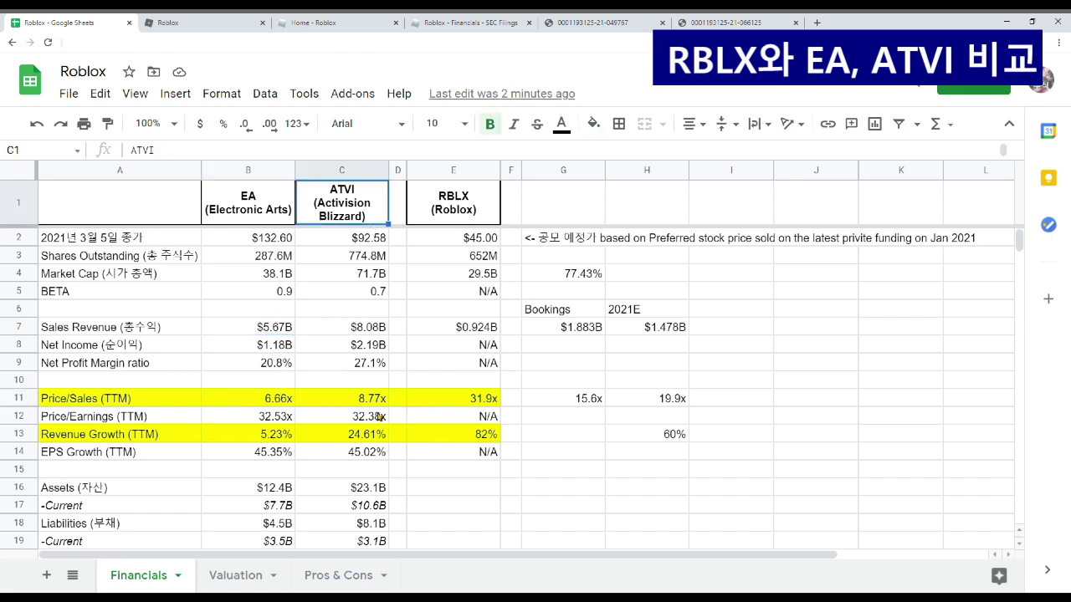
{"action": "left_click", "coordinate": [371, 401]}
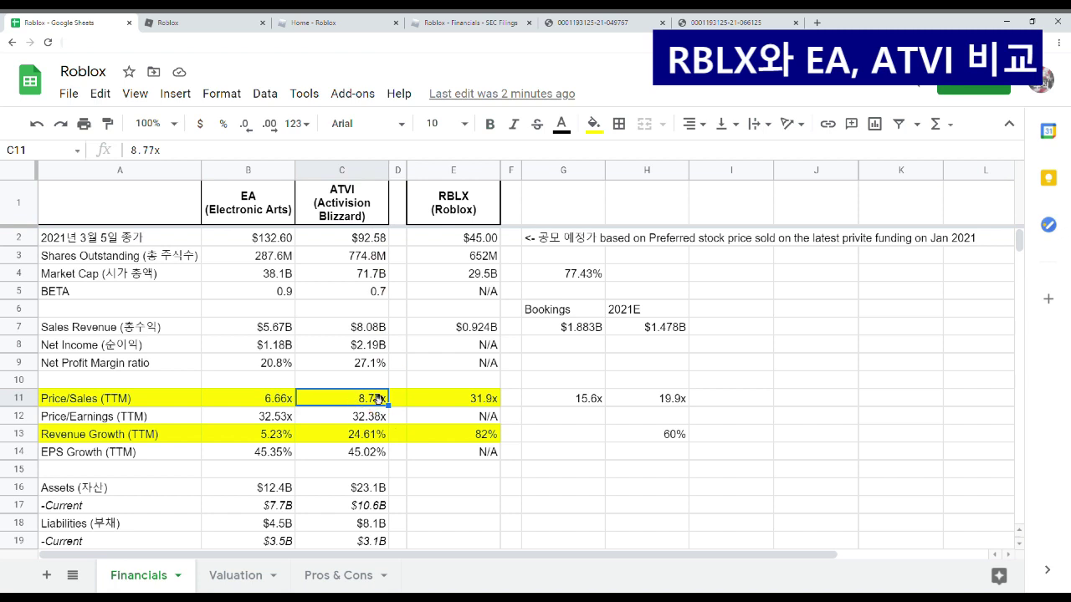
Step: Compare Roblox's revenue-based and bookings-based Price/Sales ratios with those of Activision Blizzard and EA
{"action": "left_click", "coordinate": [486, 329]}
{"action": "left_click", "coordinate": [489, 406]}
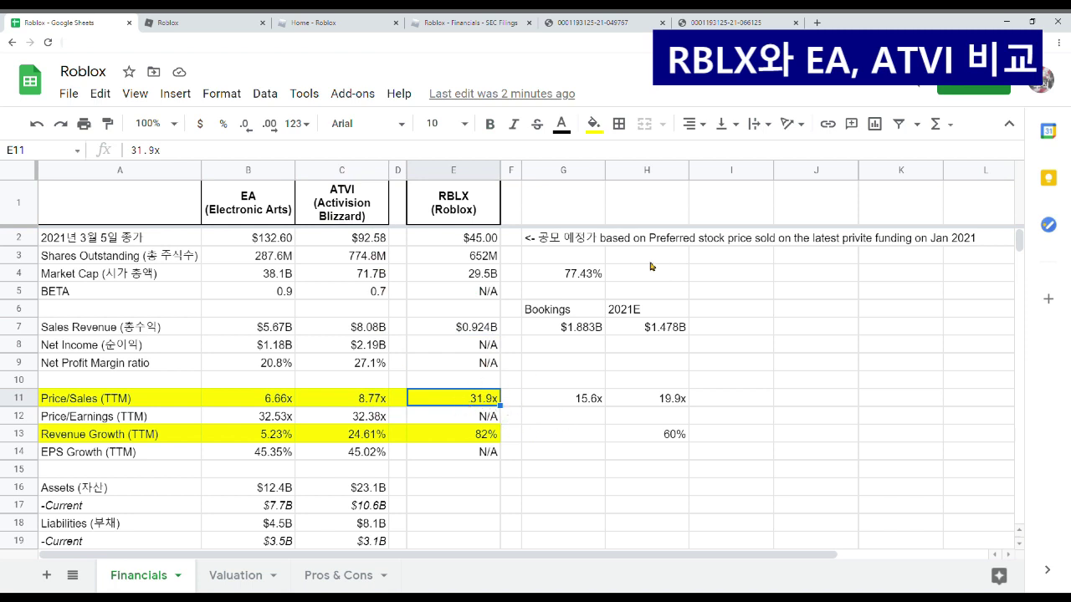
{"action": "left_click", "coordinate": [573, 334]}
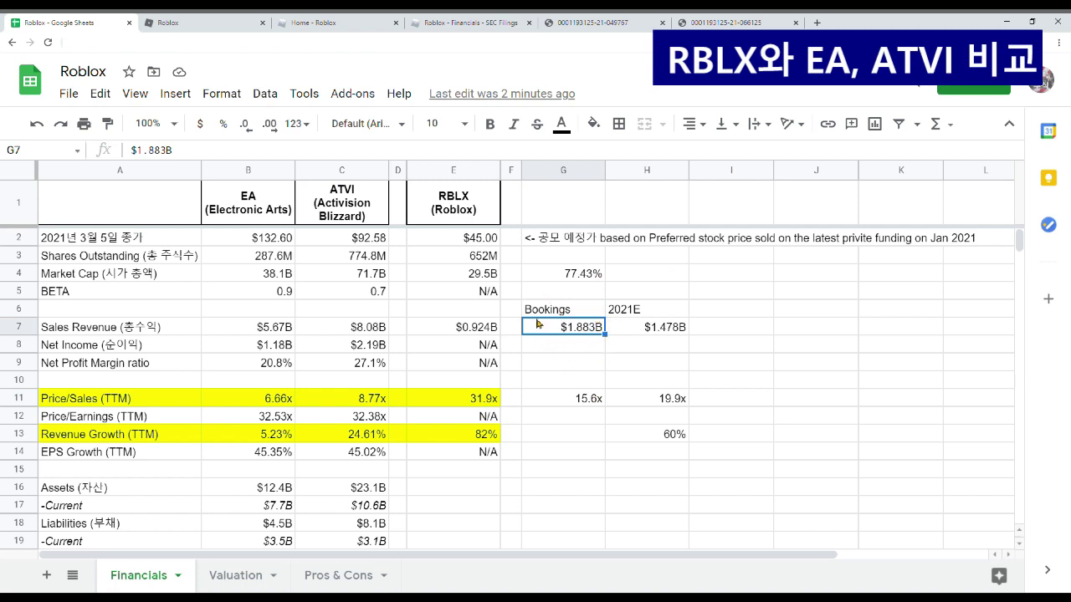
{"action": "left_click", "coordinate": [595, 405]}
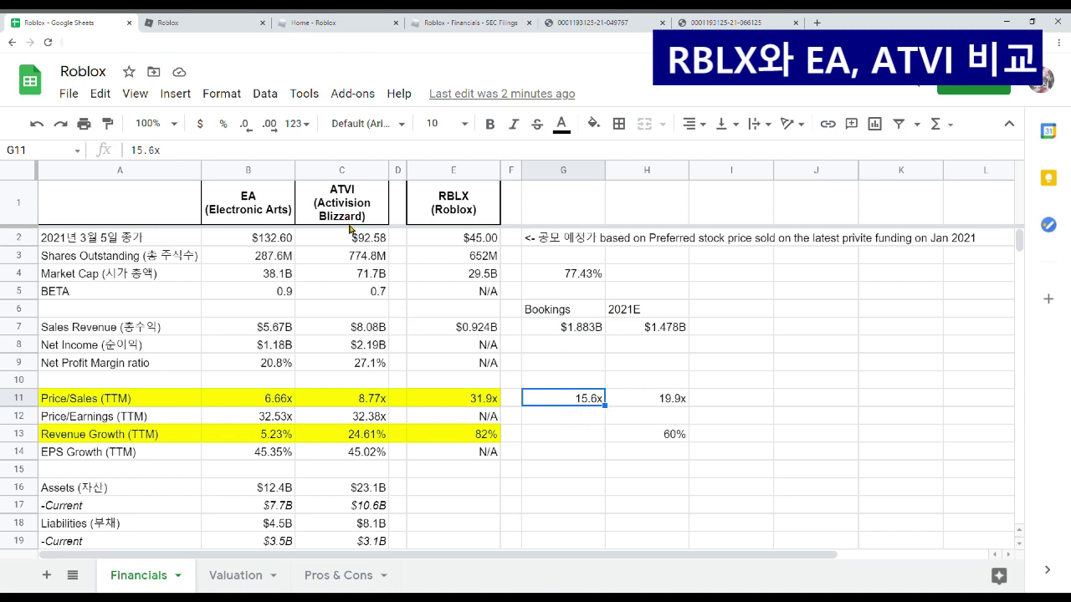
{"action": "left_click", "coordinate": [362, 401]}
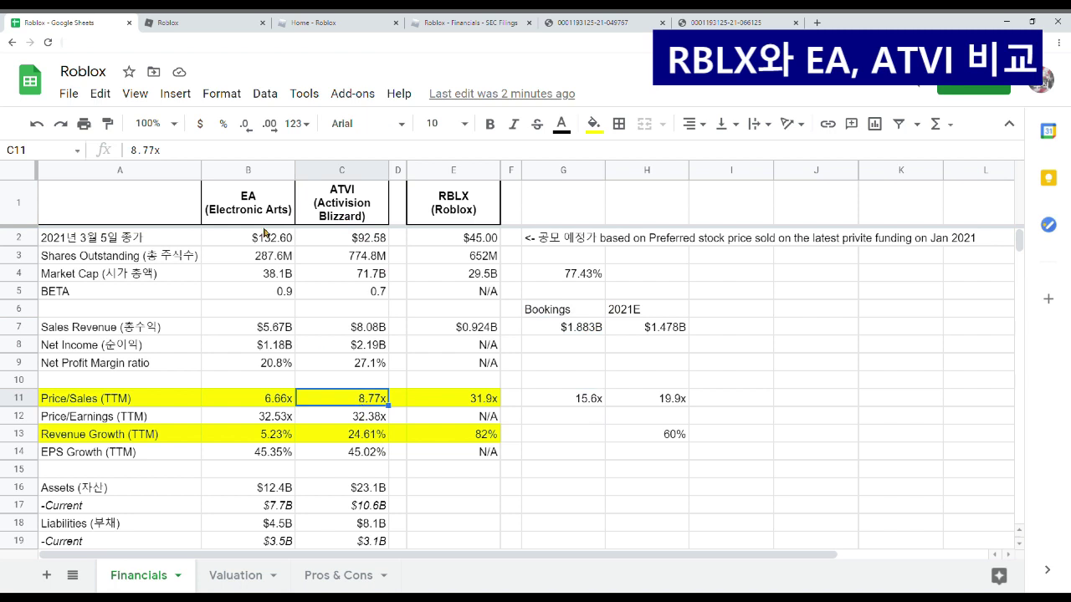
{"action": "left_click", "coordinate": [272, 405]}
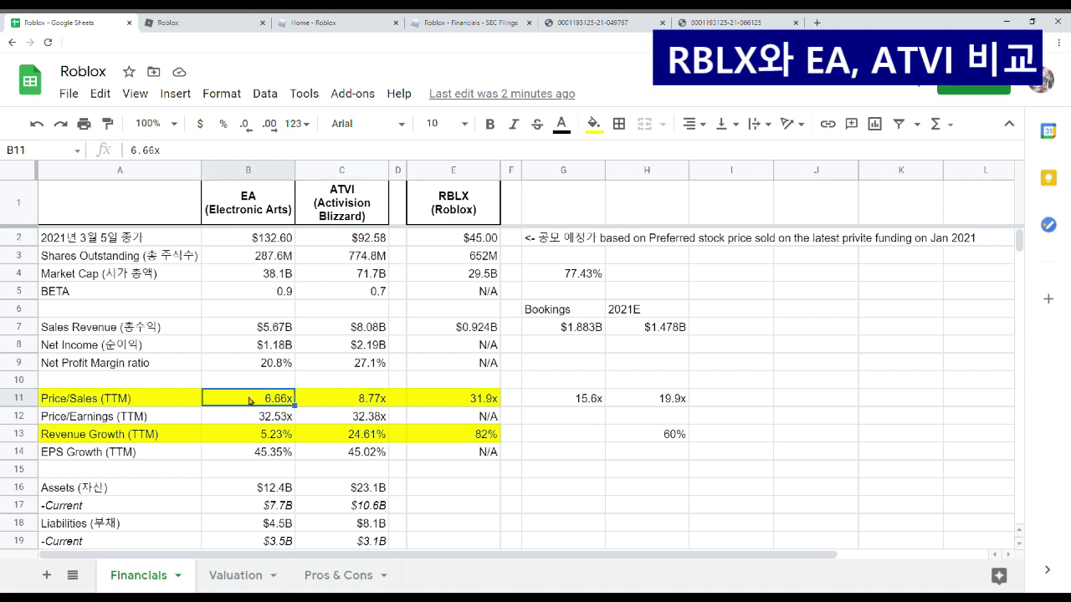
Step: Compare the Revenue Growth (TTM) of EA, Activision Blizzard and Roblox after checking Roblox's bookings-based Price/Sales ratio
{"action": "left_click", "coordinate": [588, 398]}
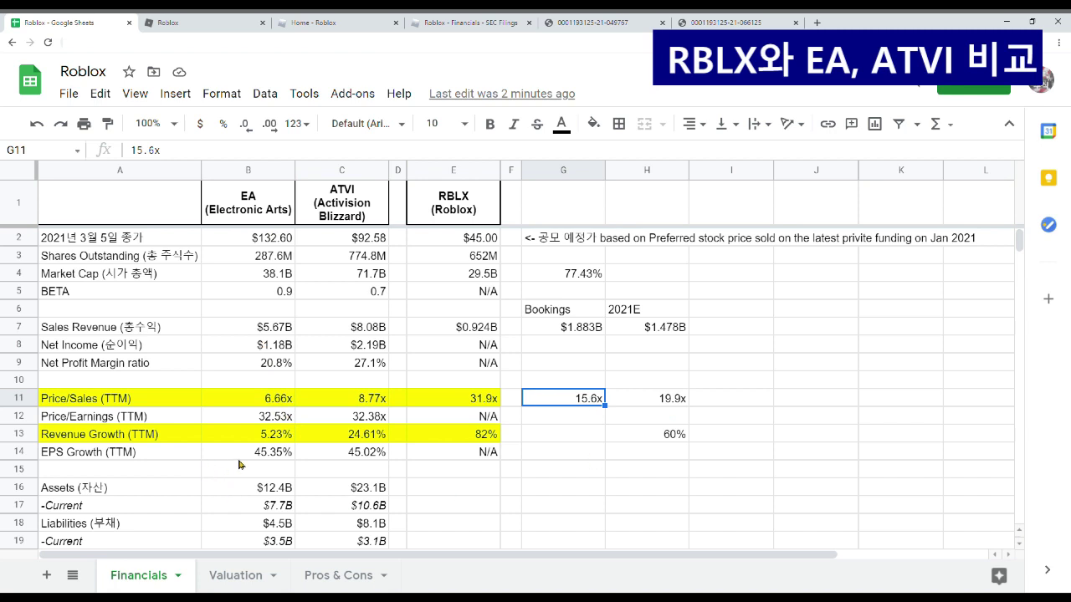
{"action": "left_click", "coordinate": [130, 439]}
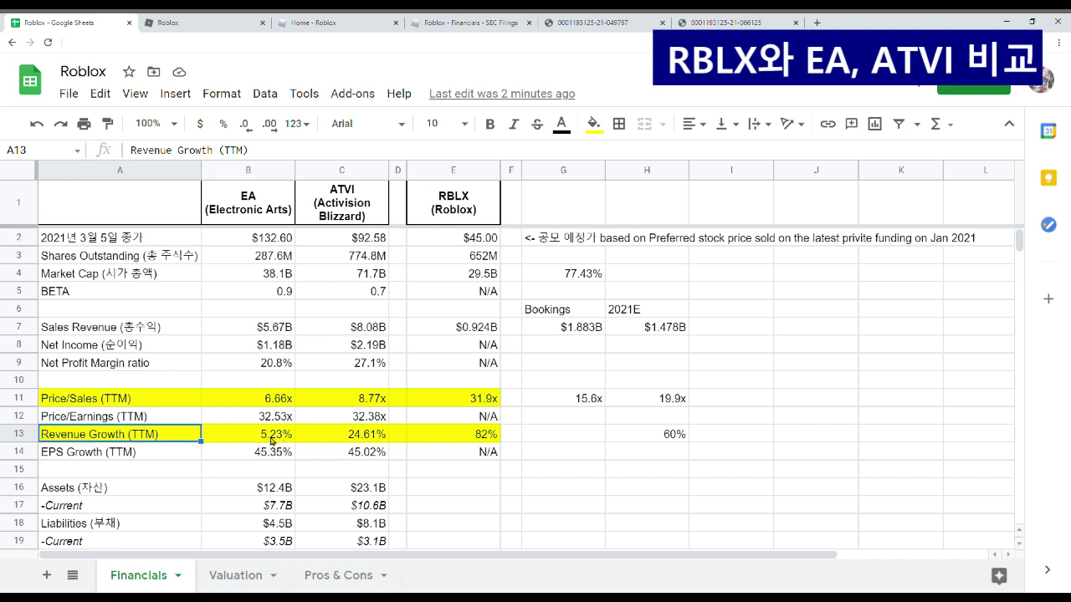
{"action": "left_click", "coordinate": [358, 441]}
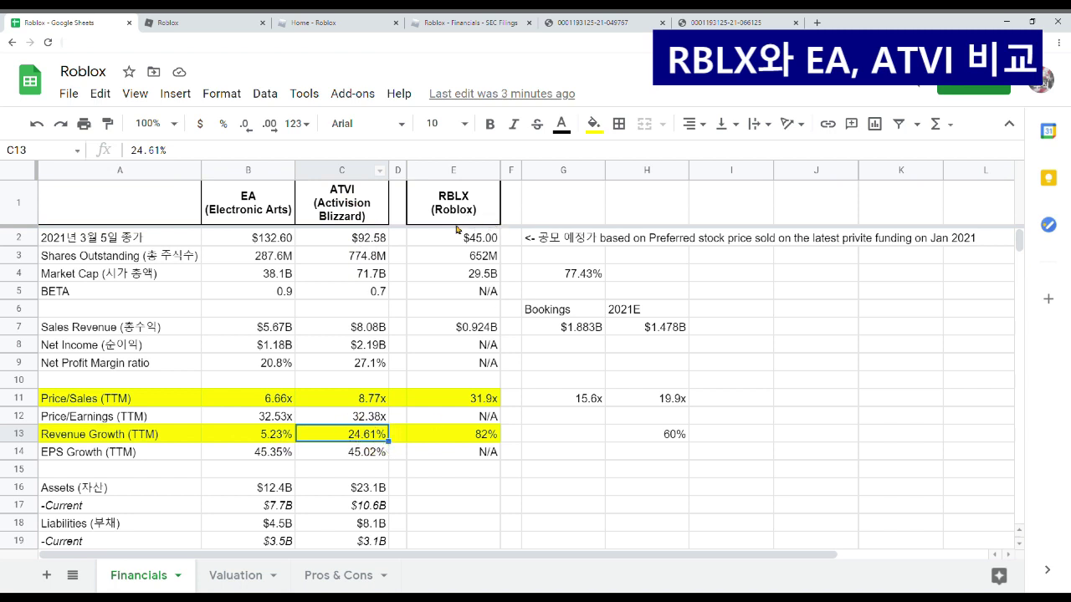
{"action": "left_click", "coordinate": [485, 435]}
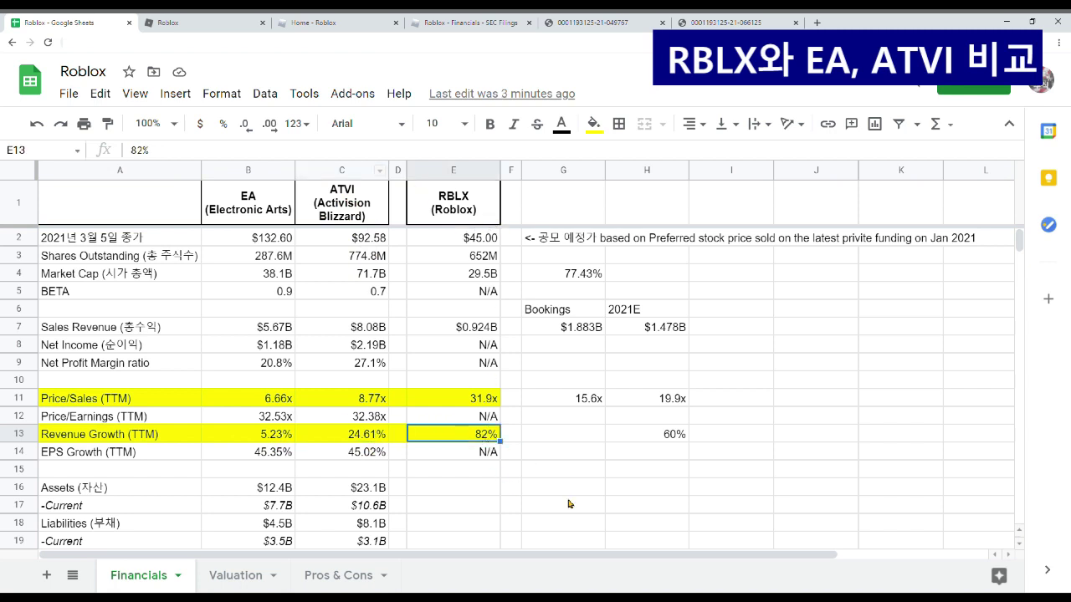
{"action": "left_click", "coordinate": [361, 439]}
{"action": "left_click", "coordinate": [463, 440]}
{"action": "left_click", "coordinate": [362, 440]}
{"action": "left_click", "coordinate": [282, 440]}
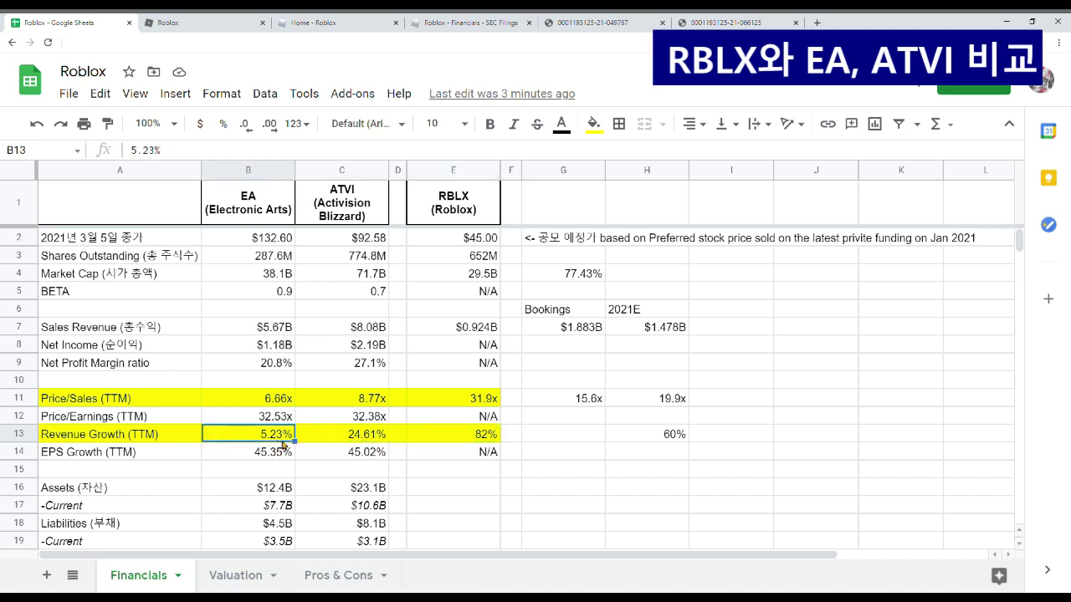
{"action": "left_click", "coordinate": [473, 438]}
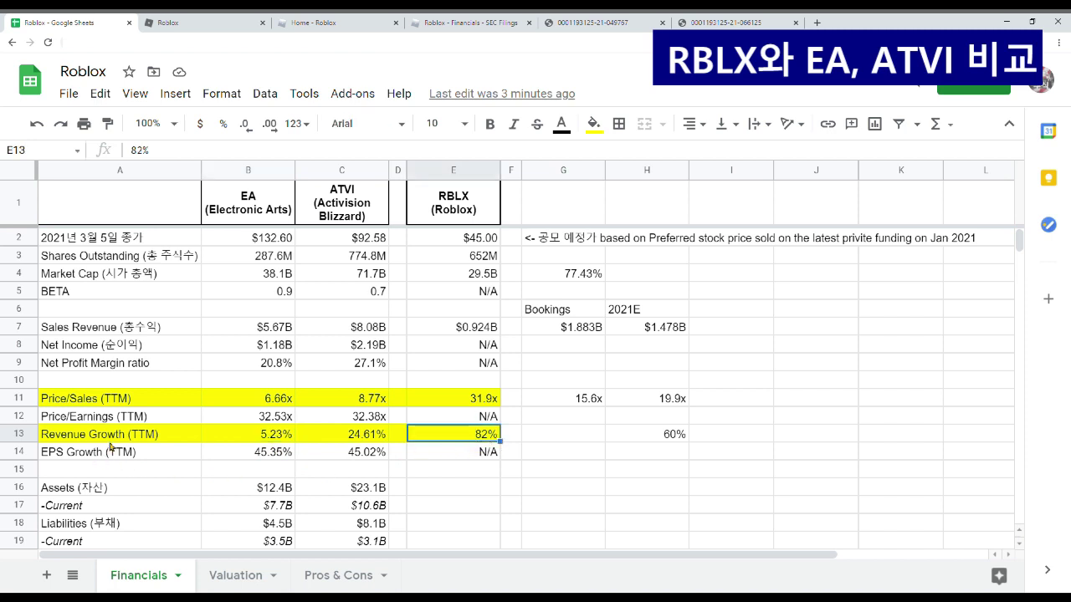
Step: Compare the EPS Growth (TTM) figures of EA and Activision Blizzard
{"action": "left_click", "coordinate": [81, 452]}
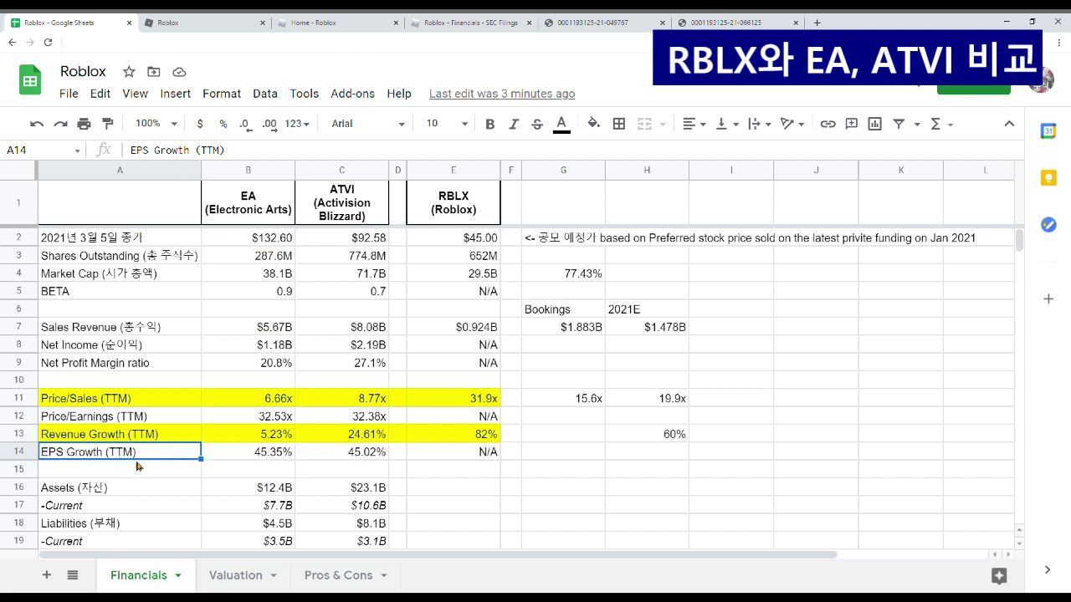
{"action": "left_click", "coordinate": [285, 452]}
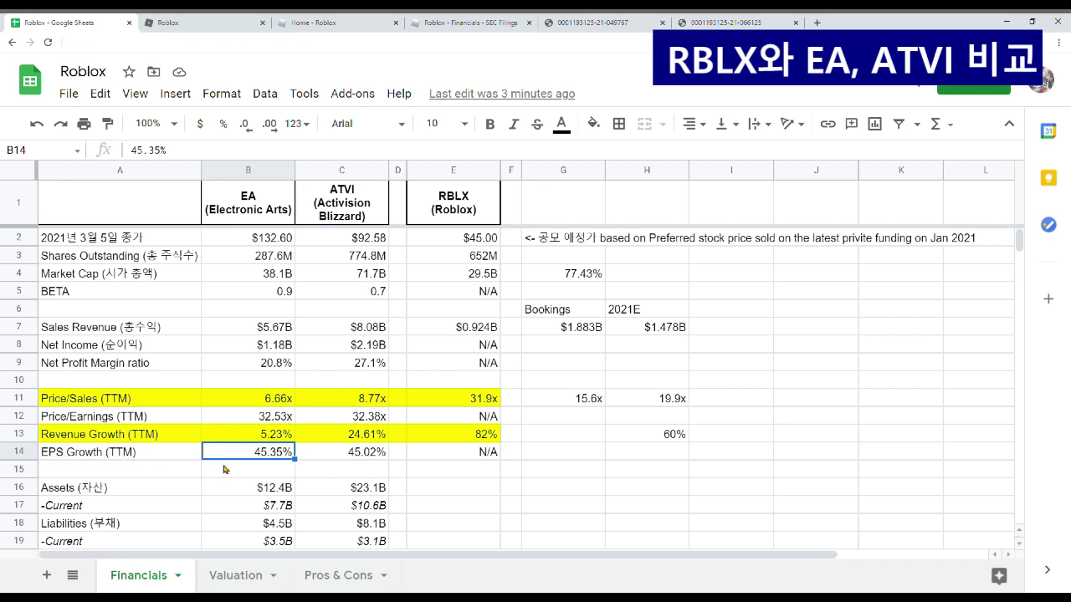
{"action": "left_click", "coordinate": [360, 462]}
{"action": "left_click", "coordinate": [261, 459]}
{"action": "left_click", "coordinate": [368, 459]}
{"action": "left_click", "coordinate": [266, 456]}
{"action": "left_click", "coordinate": [385, 458]}
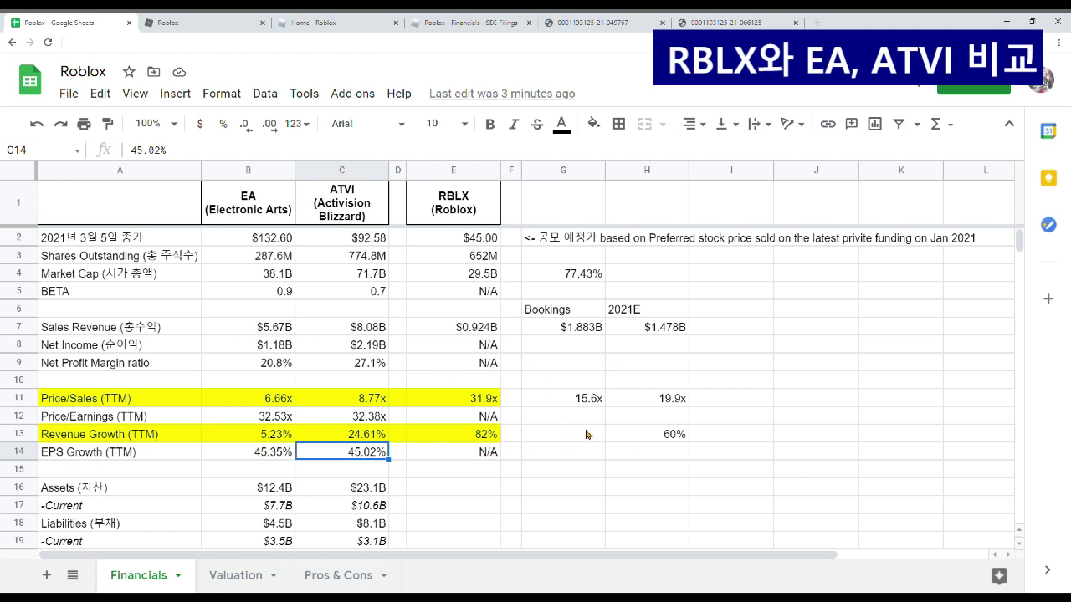
Step: Weigh Roblox's revenue growth against its revenue-based and bookings-based Price/Sales ratios
{"action": "left_click", "coordinate": [483, 439]}
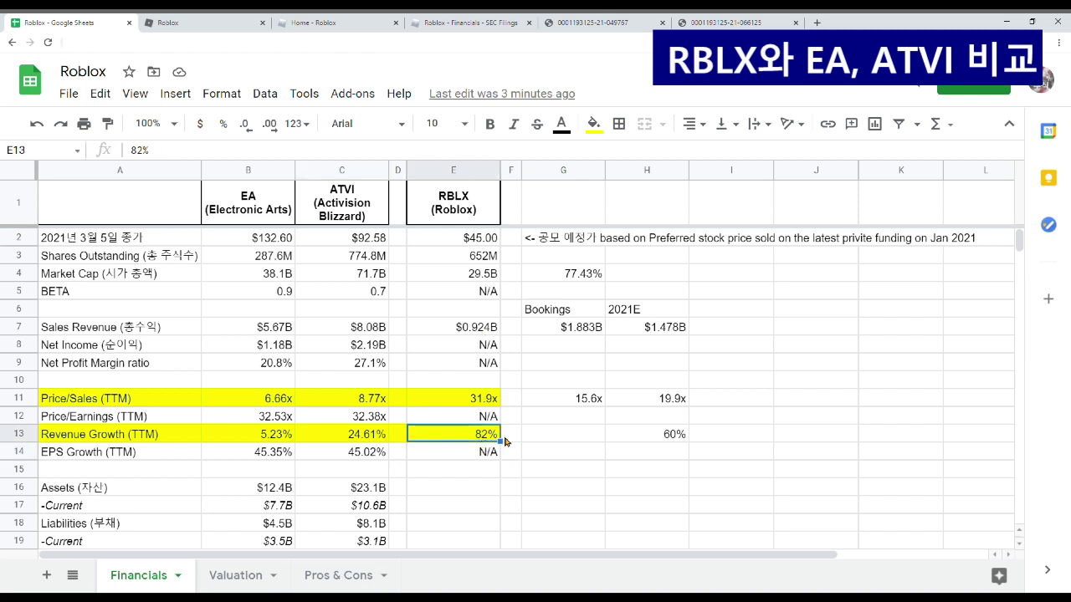
{"action": "left_click", "coordinate": [588, 399]}
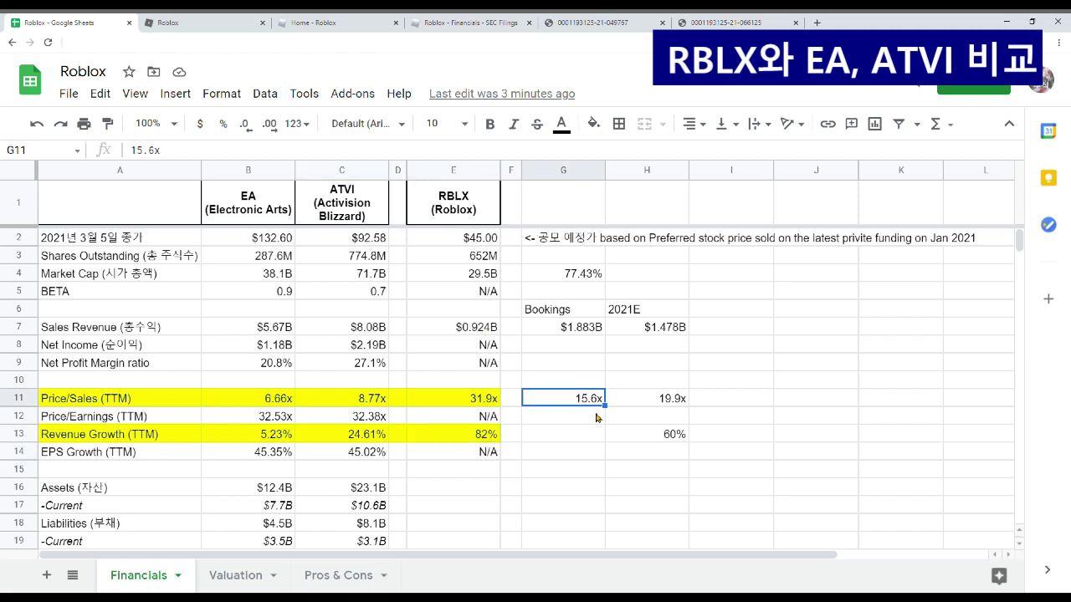
{"action": "left_click", "coordinate": [470, 401]}
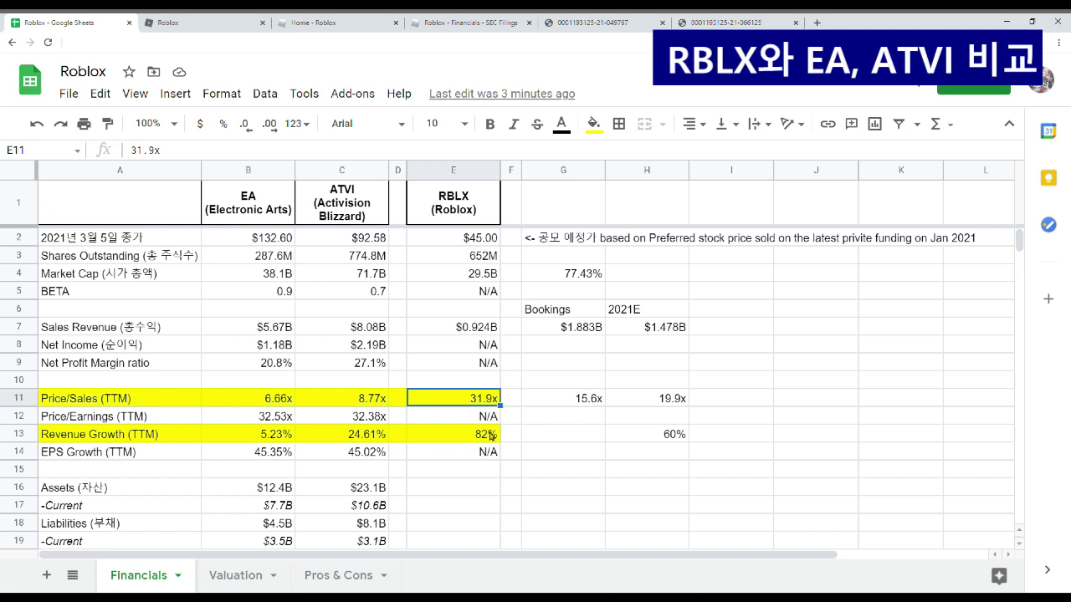
{"action": "left_click", "coordinate": [580, 398]}
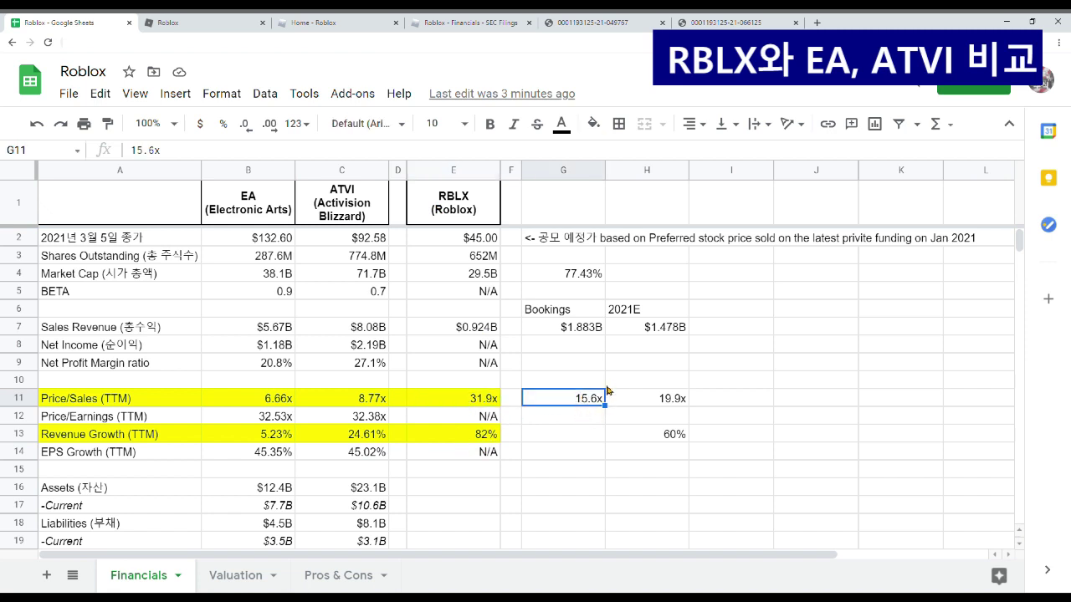
{"action": "left_click", "coordinate": [485, 442]}
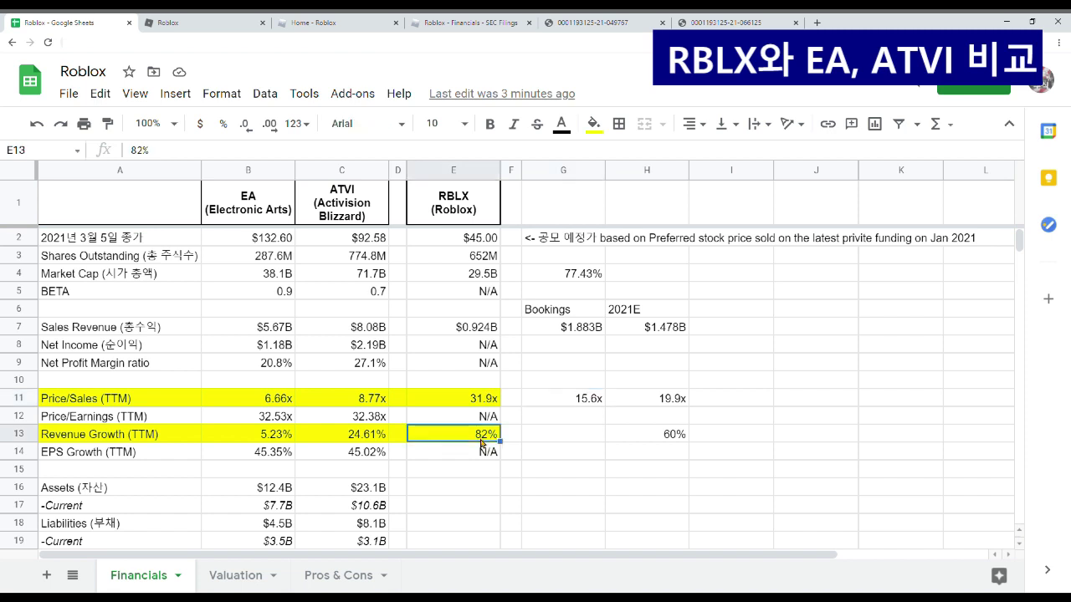
{"action": "left_click", "coordinate": [586, 399]}
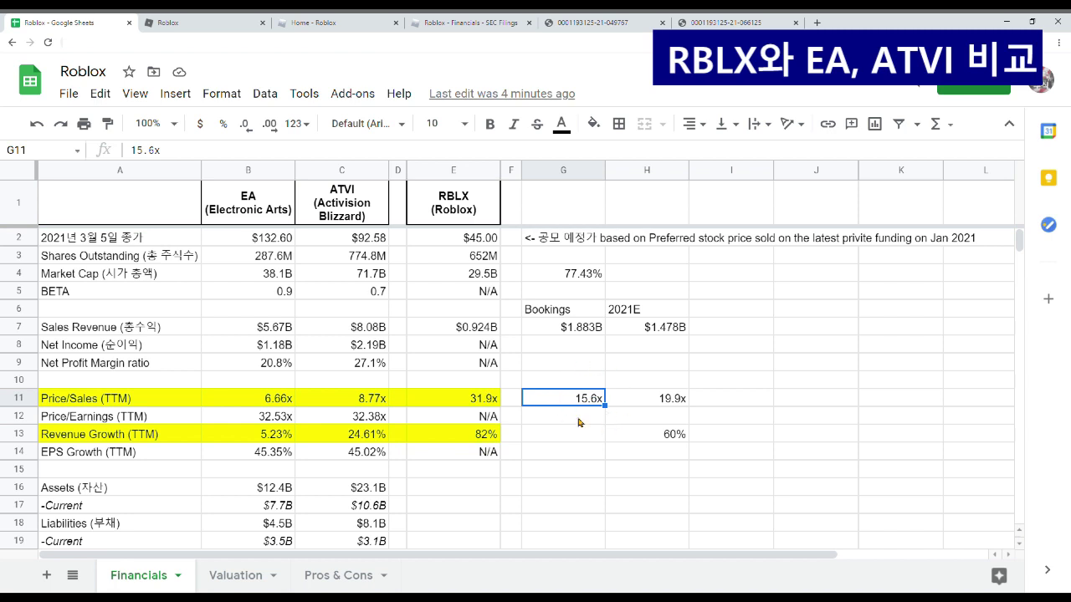
Step: Review Roblox's 2021E sales revenue estimate and the Price/Sales ratio derived from it
{"action": "left_click", "coordinate": [635, 314]}
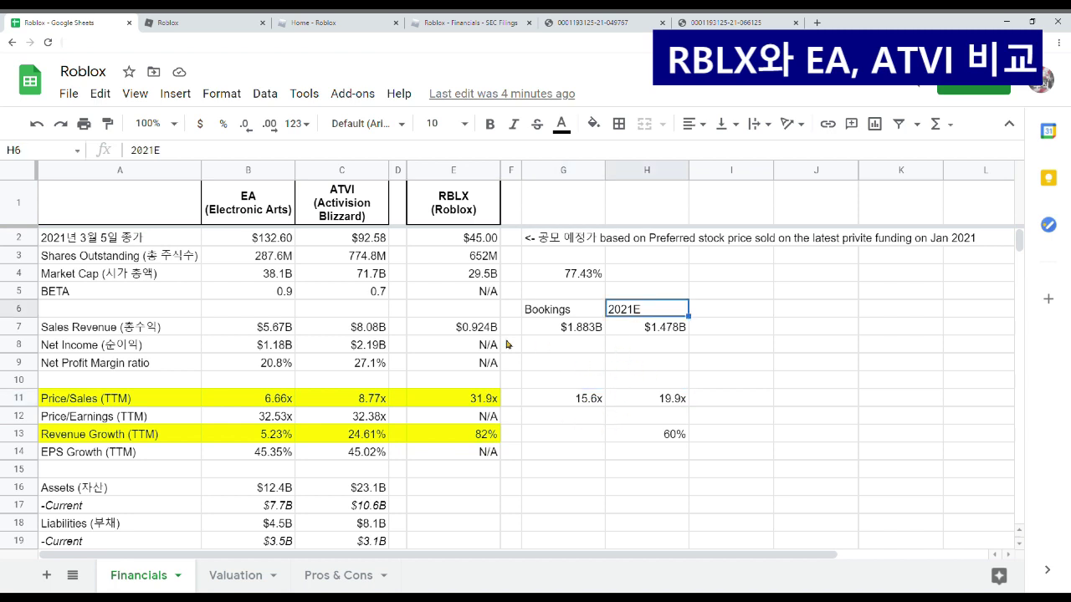
{"action": "left_click", "coordinate": [679, 329]}
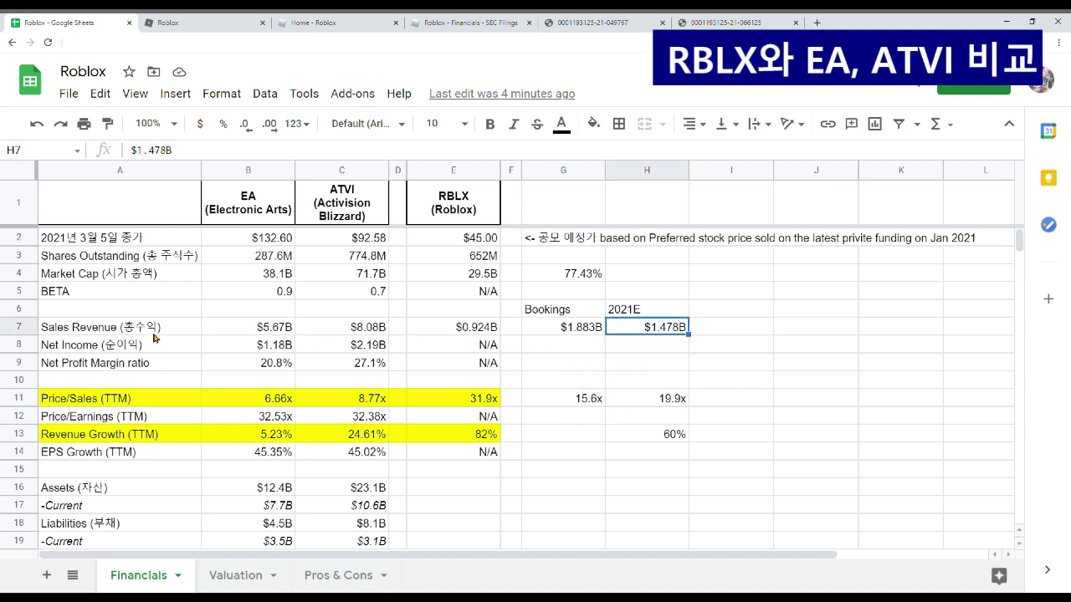
{"action": "left_click", "coordinate": [672, 405]}
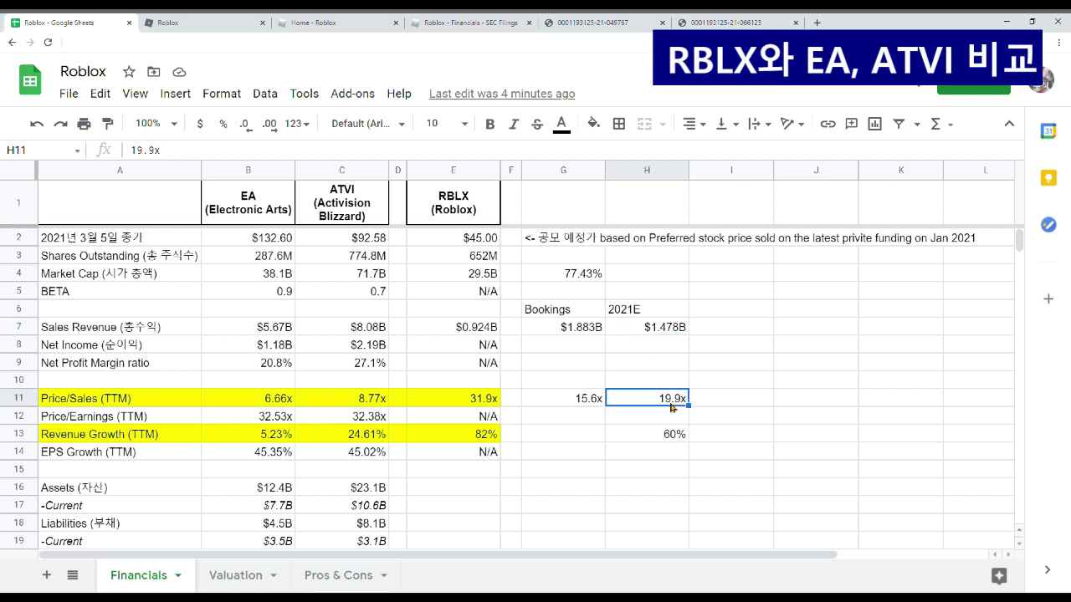
Step: Enter 2 in cell I7 as an alternative Roblox sales revenue figure beside the 2021E estimate
{"action": "key", "text": "Up"}
{"action": "key", "text": "Up"}
{"action": "key", "text": "Up"}
{"action": "key", "text": "Up"}
{"action": "key", "text": "Right"}
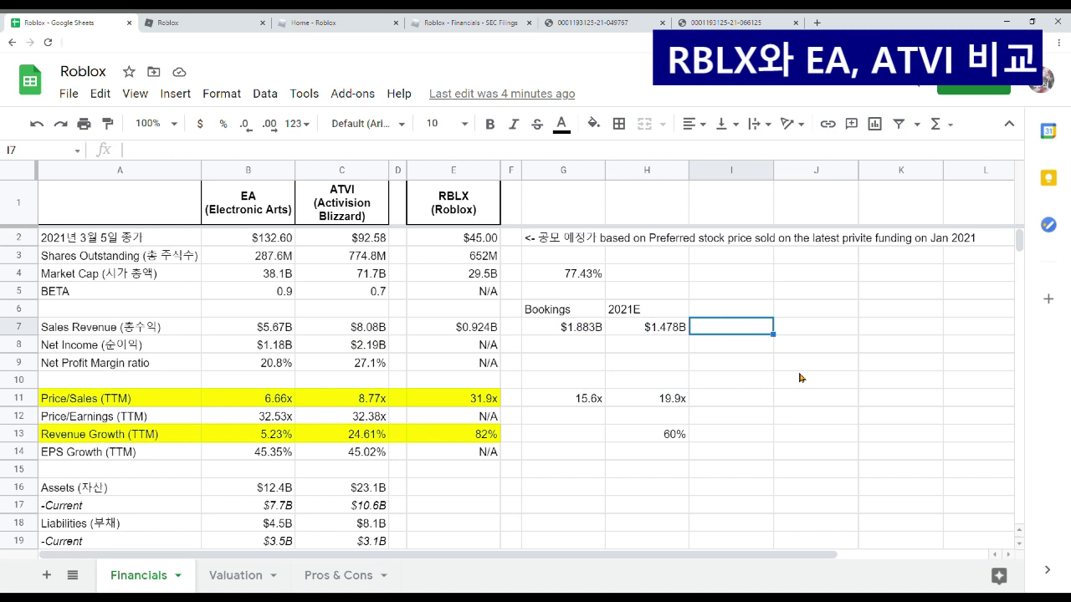
{"action": "type", "text": "2"}
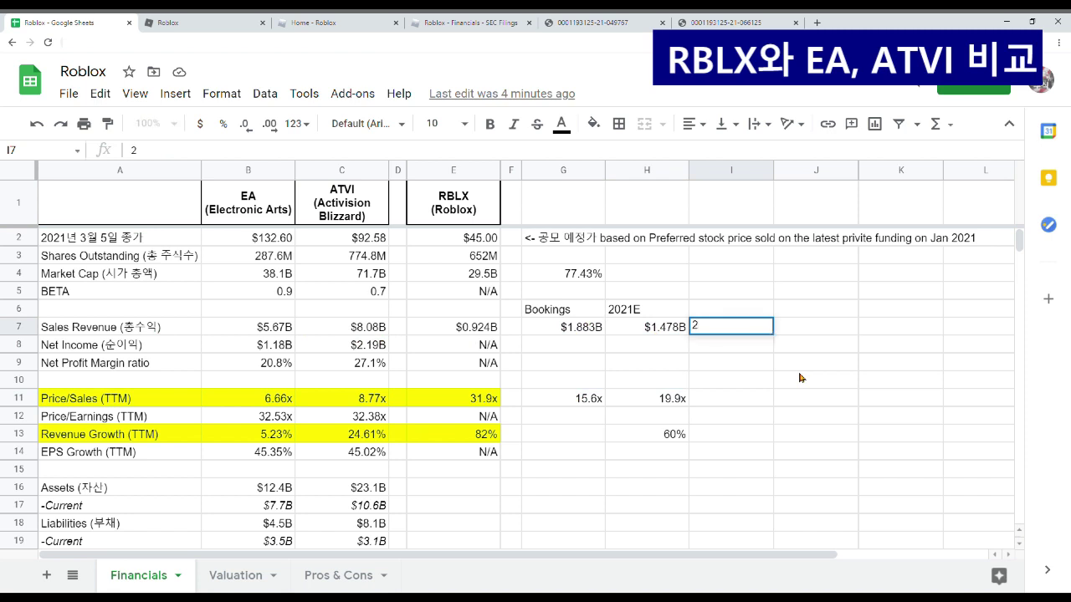
{"action": "key", "text": "Return"}
{"action": "type", "text": "."}
Step: Calculate the matching Price/Sales ratio in cell I11 with the formula =29.5/2
{"action": "key", "text": "Down"}
{"action": "key", "text": "Down"}
{"action": "key", "text": "Down"}
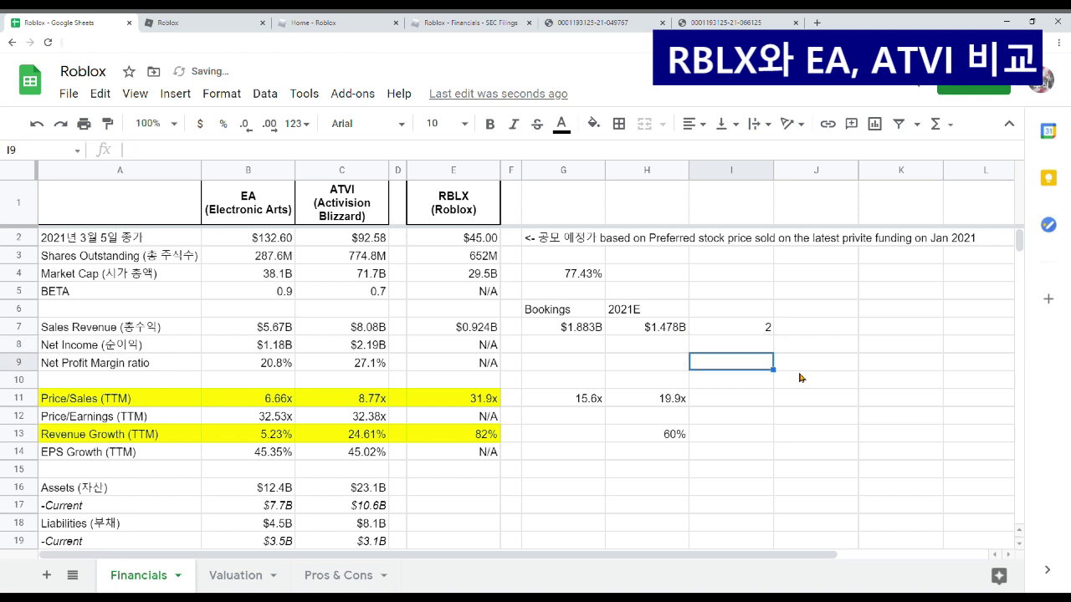
{"action": "type", "text": "="}
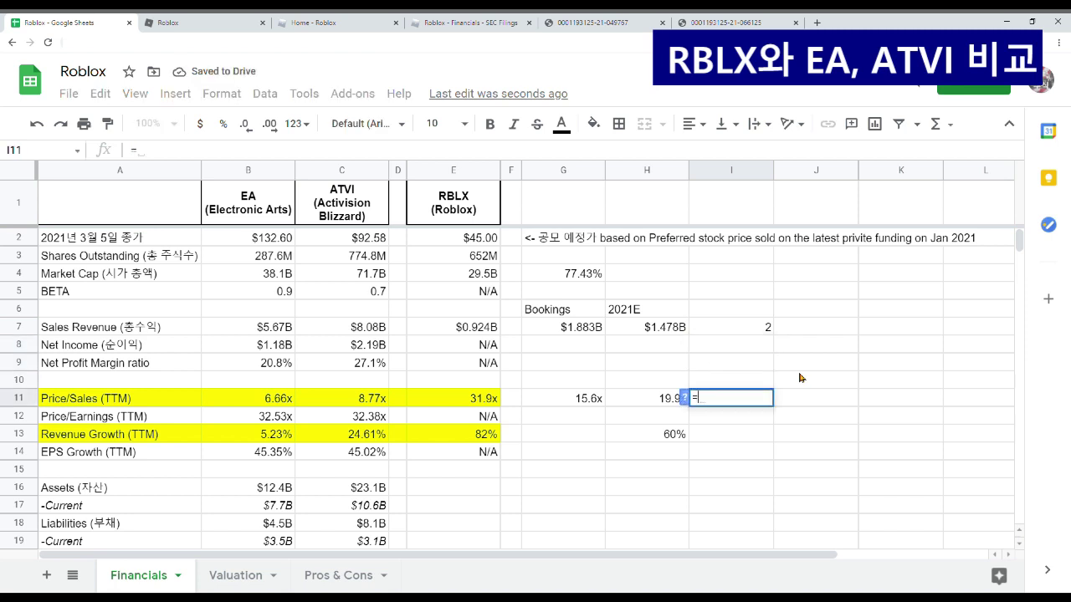
{"action": "type", "text": "29.5"}
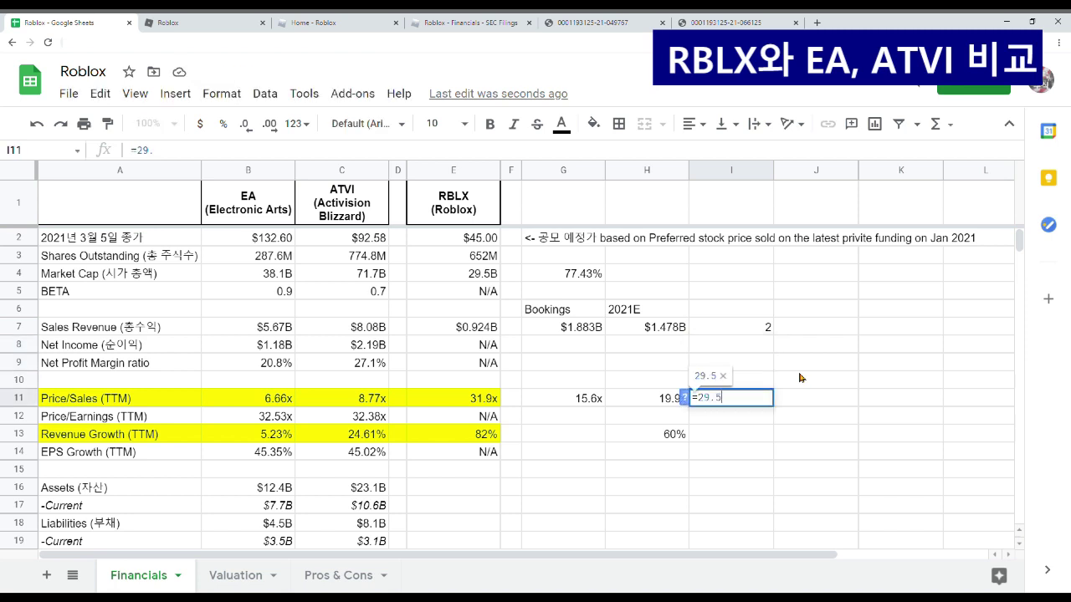
{"action": "type", "text": "/2"}
{"action": "key", "text": "Return"}
{"action": "key", "text": "Up"}
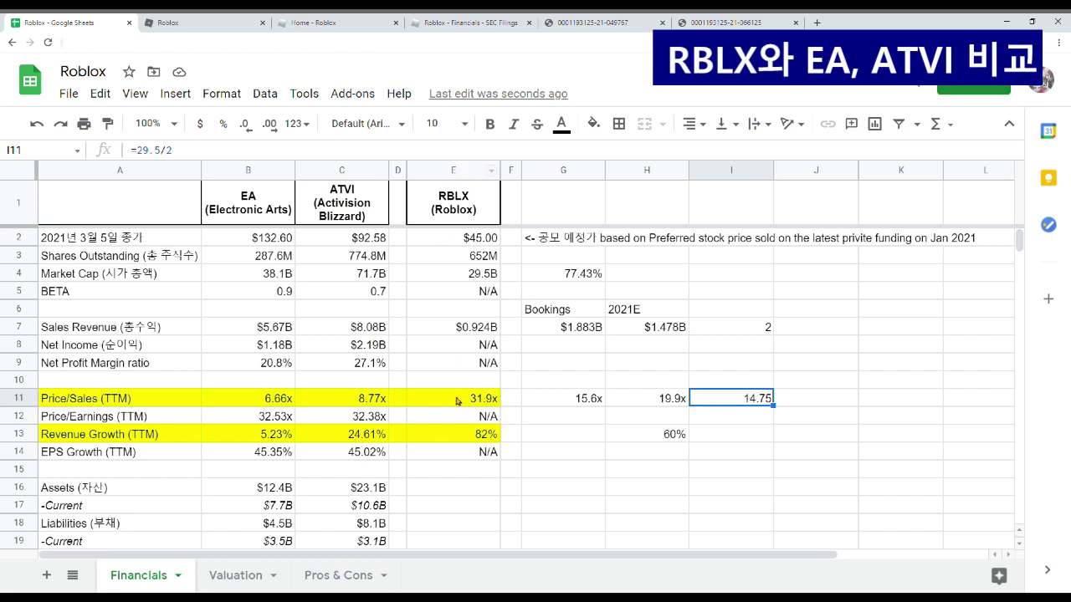
Step: Relate Roblox's bookings-based Price/Sales ratio to its expected share price in the RBLX column
{"action": "left_click", "coordinate": [571, 399]}
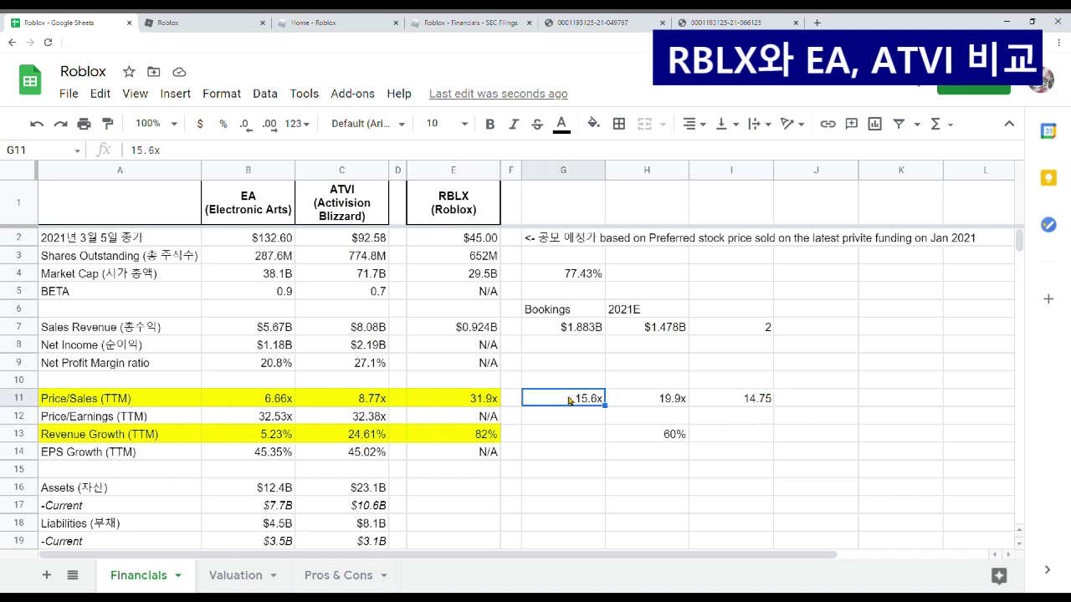
{"action": "left_click", "coordinate": [469, 240]}
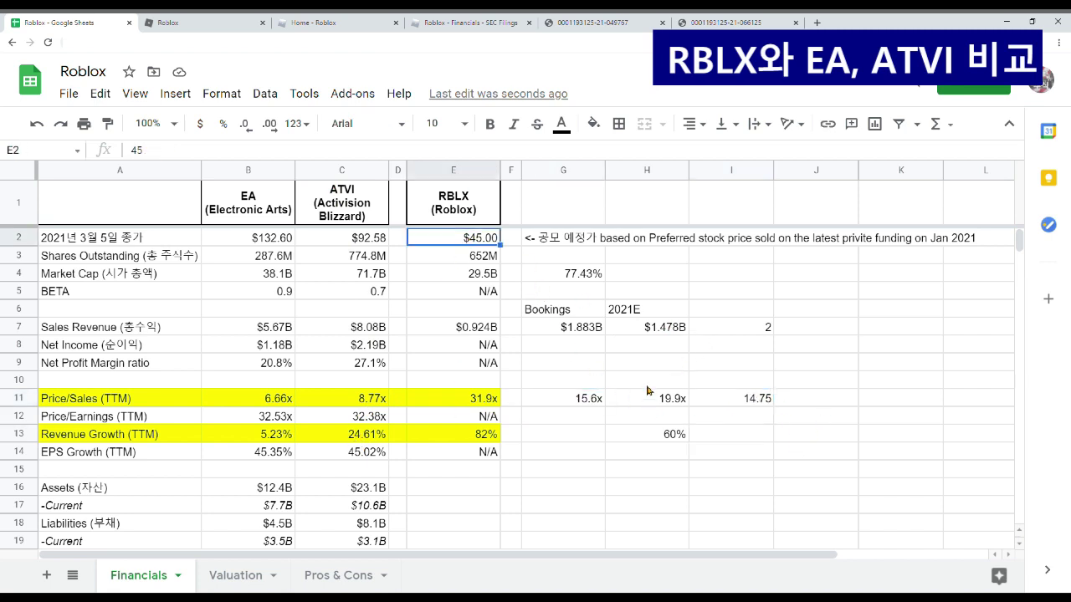
{"action": "left_click", "coordinate": [572, 399]}
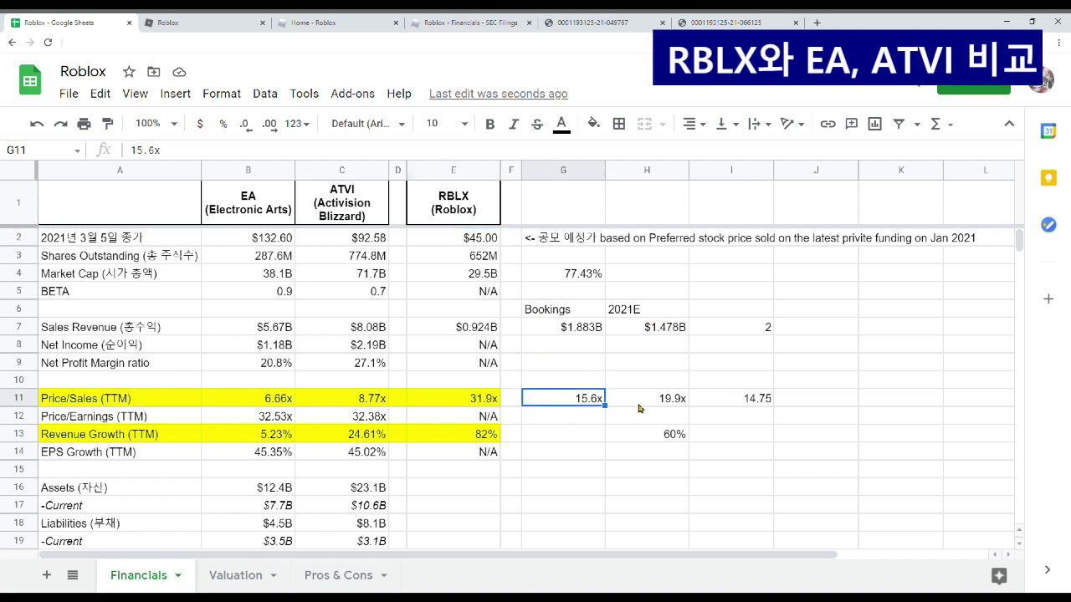
{"action": "left_click", "coordinate": [475, 238]}
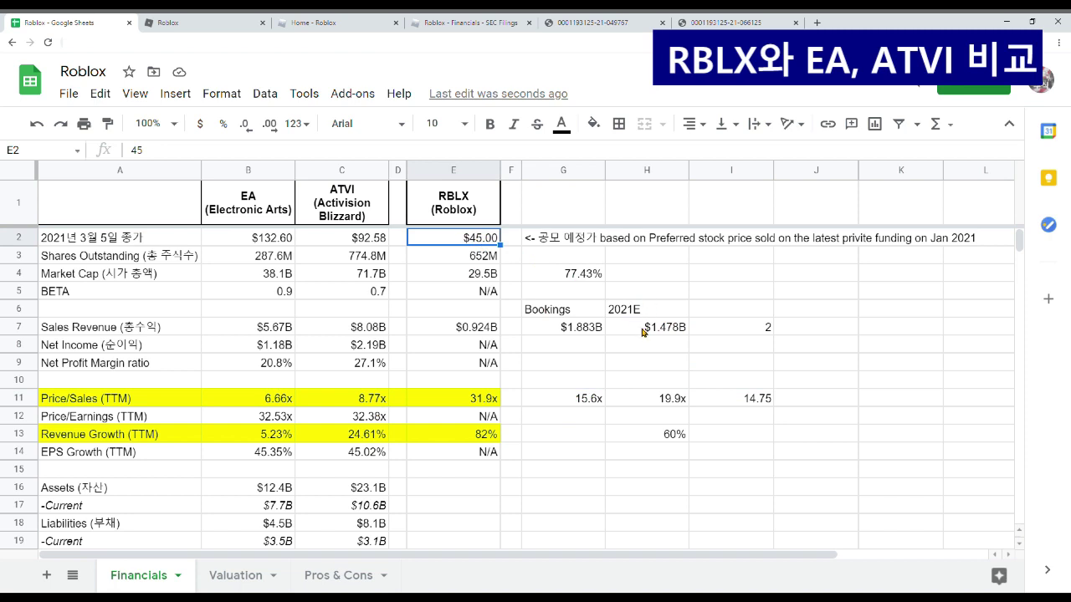
Step: Review Roblox's bookings, net income entry, 2021E revenue and the alternative sales revenue figure in cell I7
{"action": "left_click", "coordinate": [577, 327]}
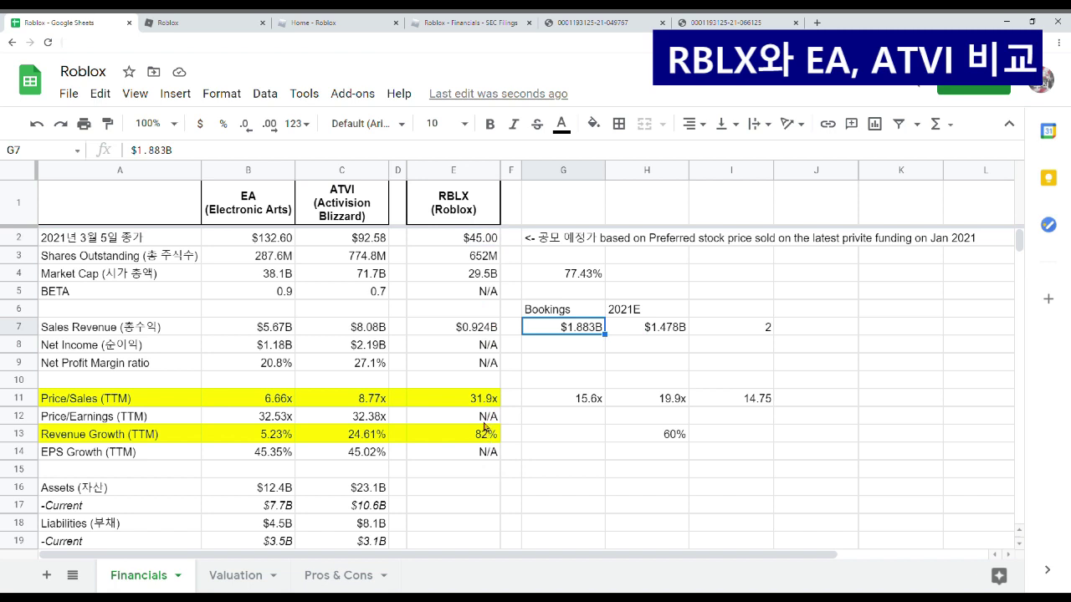
{"action": "left_click", "coordinate": [476, 349]}
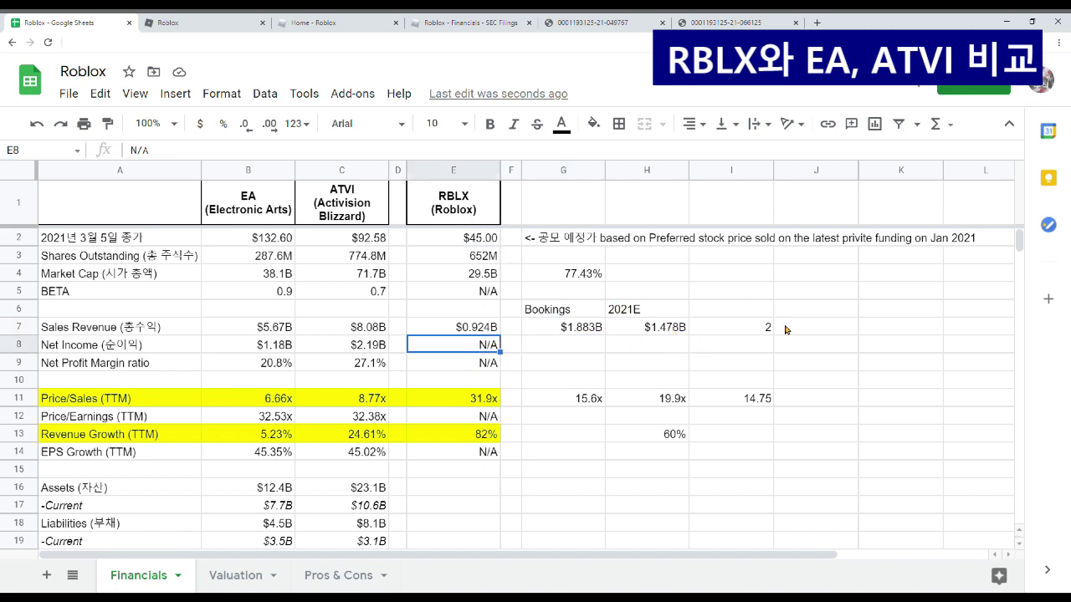
{"action": "left_click", "coordinate": [666, 332]}
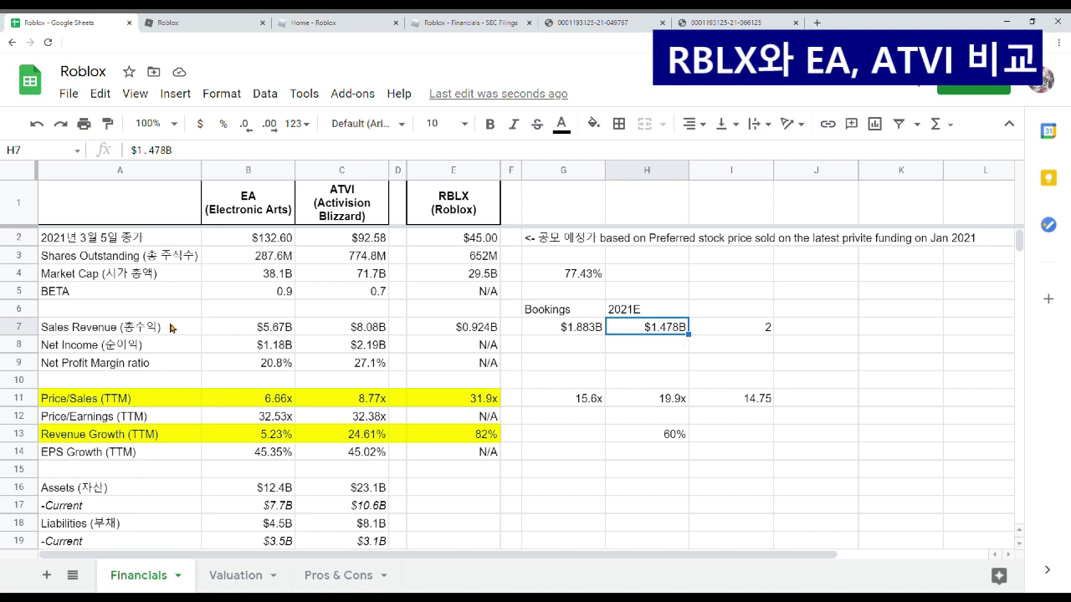
{"action": "left_click", "coordinate": [753, 329]}
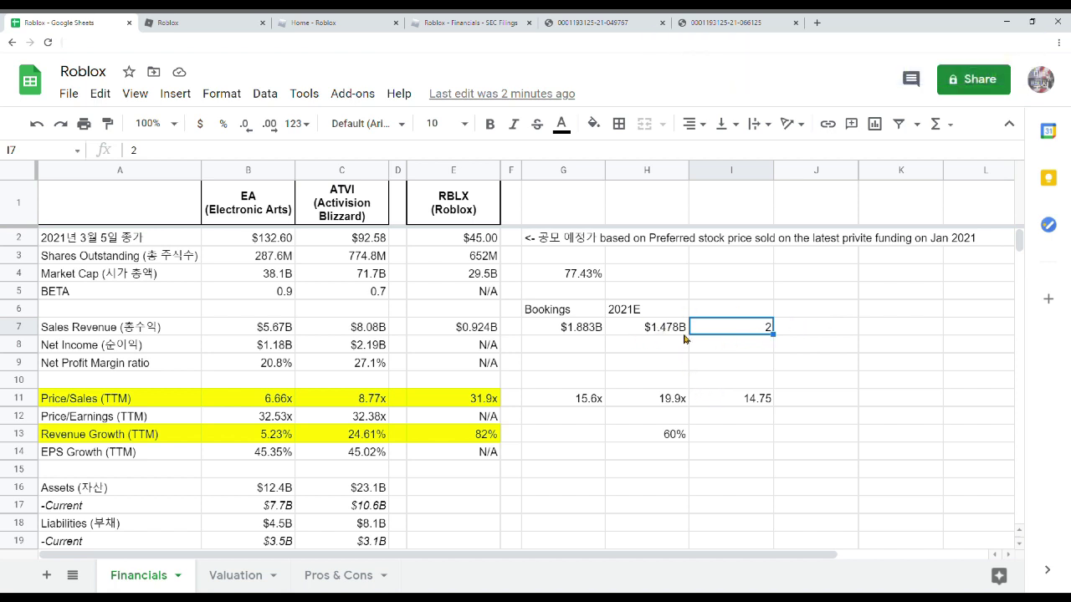
Step: Open the Pros & Cons sheet and examine the metaverse advantage and its opposing drawback in row 2
{"action": "left_click", "coordinate": [347, 574]}
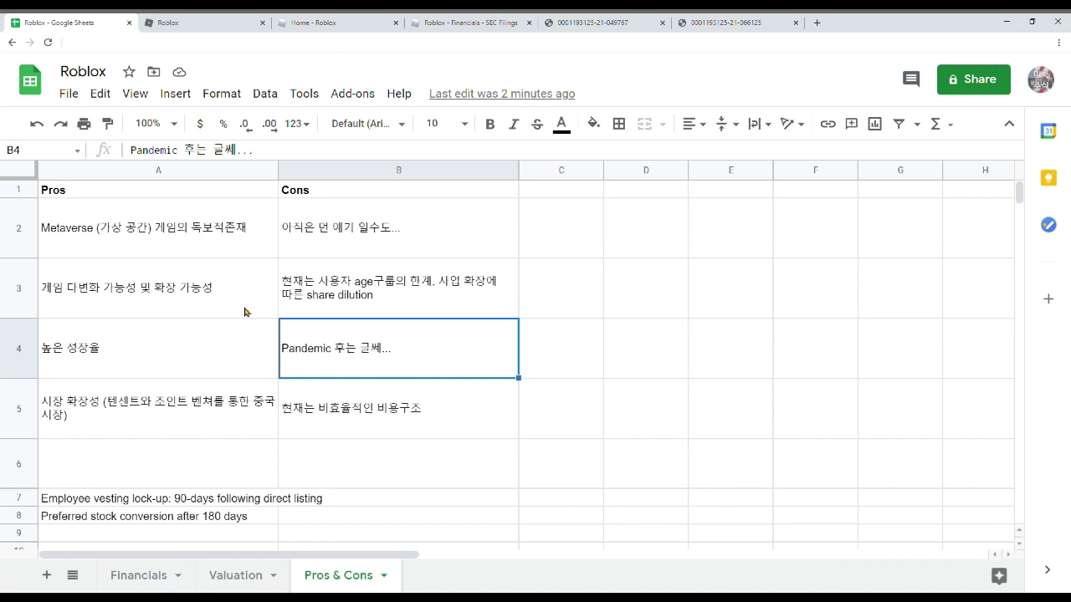
{"action": "left_click", "coordinate": [139, 238]}
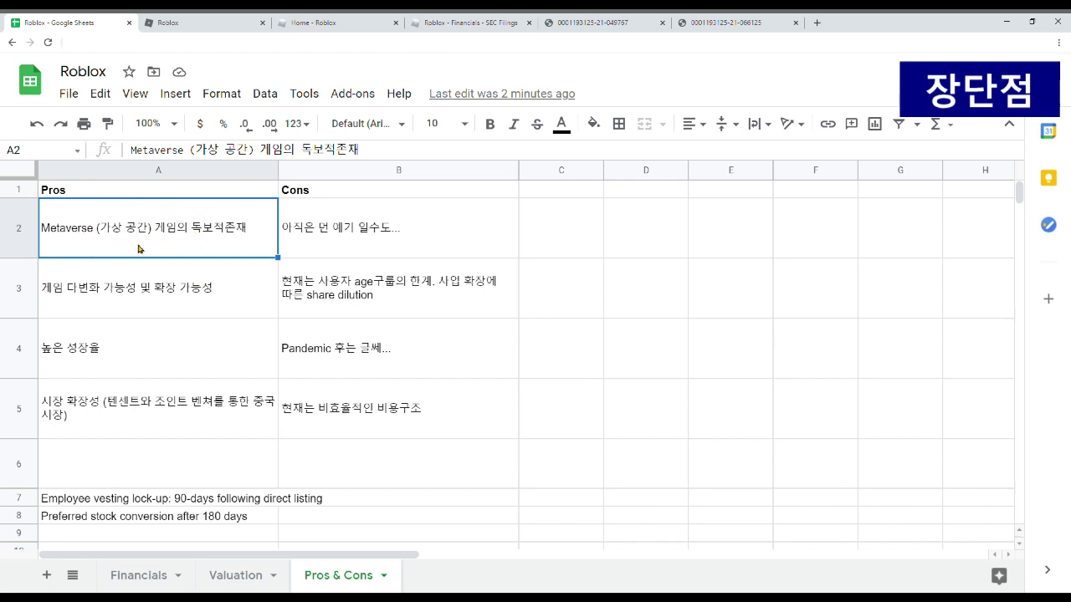
{"action": "left_click", "coordinate": [448, 243]}
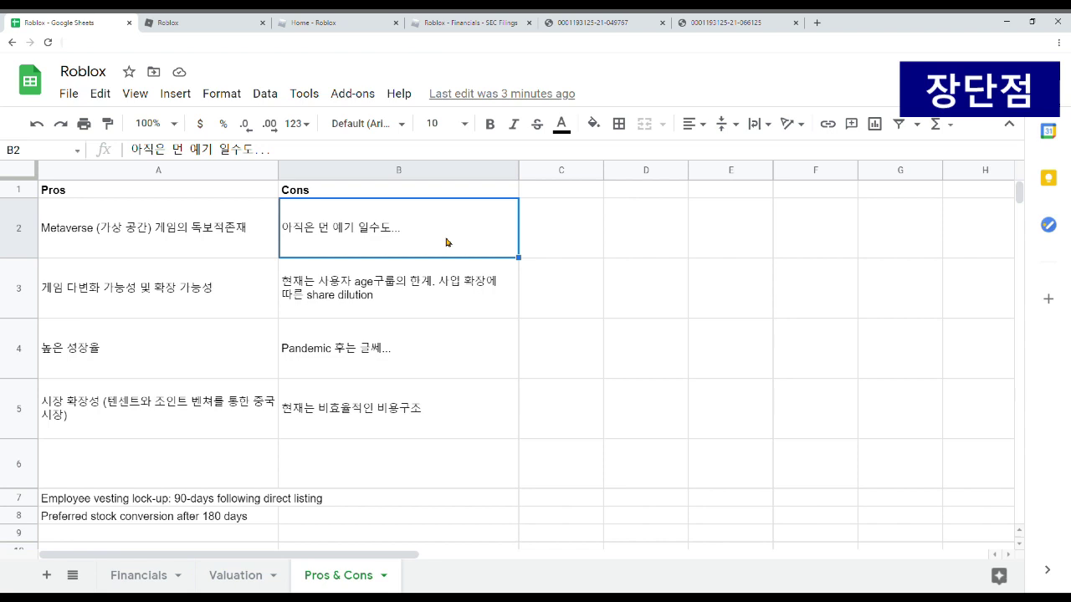
Step: Examine the game diversification advantage and the age-group and share dilution drawbacks in row 3, plus the growth and pandemic points in row 4
{"action": "left_click", "coordinate": [146, 287]}
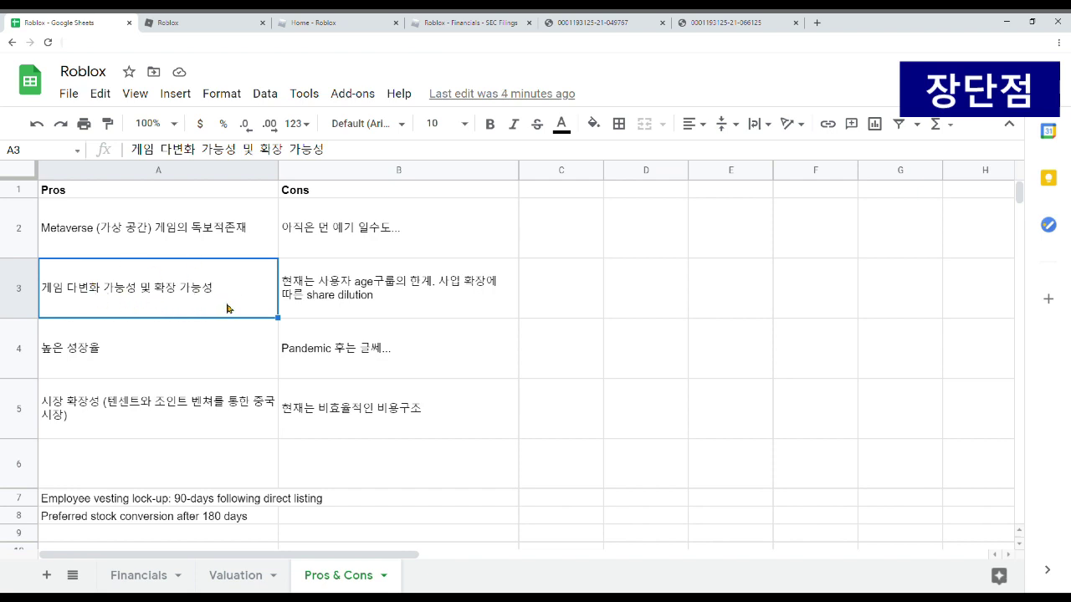
{"action": "left_click", "coordinate": [381, 303]}
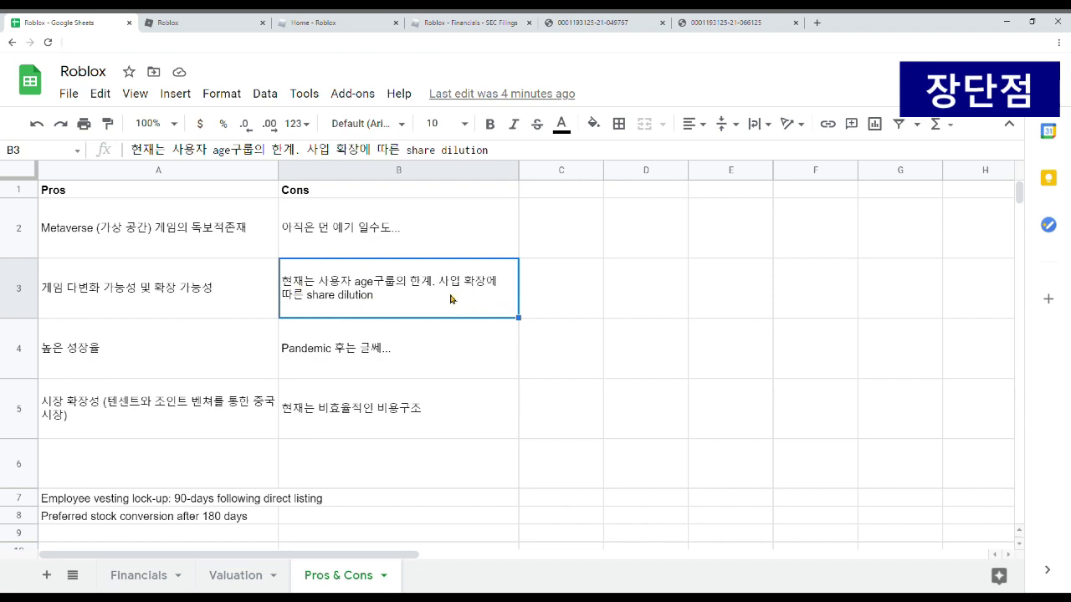
{"action": "left_click", "coordinate": [183, 354]}
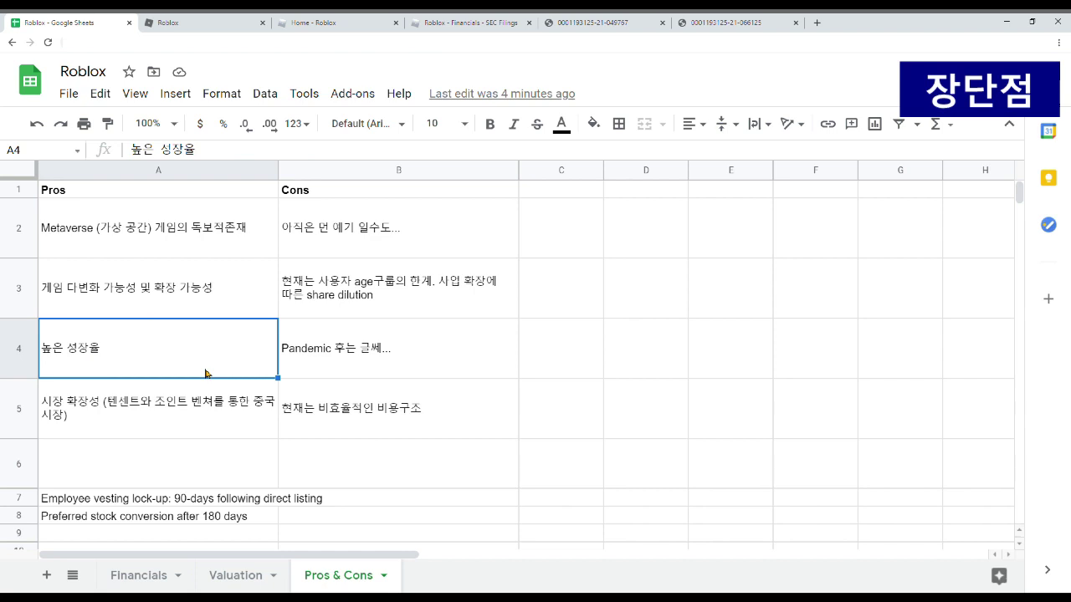
{"action": "left_click", "coordinate": [137, 234]}
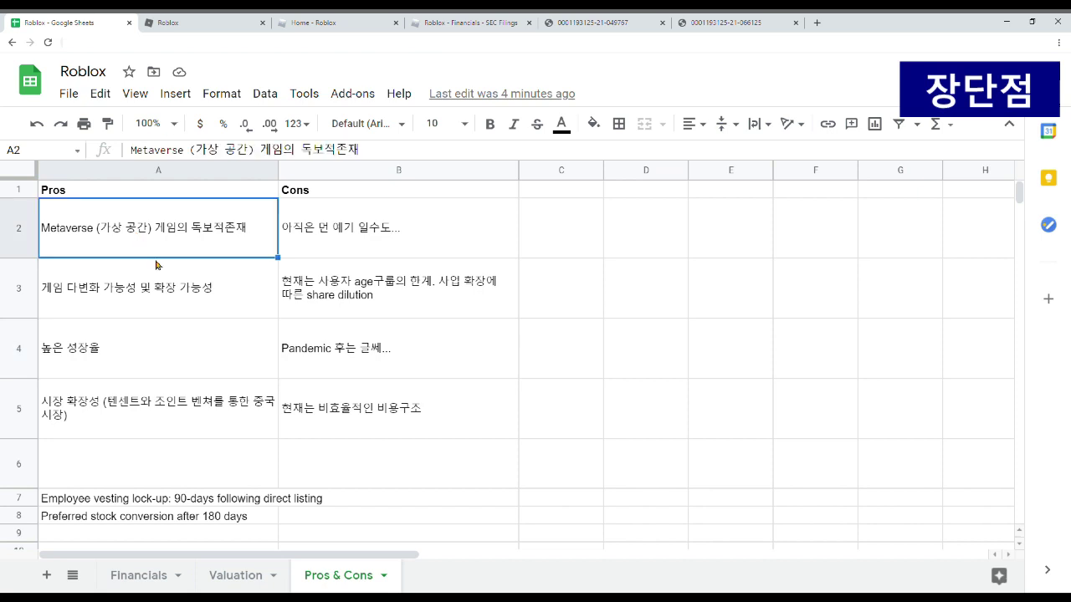
{"action": "left_click", "coordinate": [174, 358]}
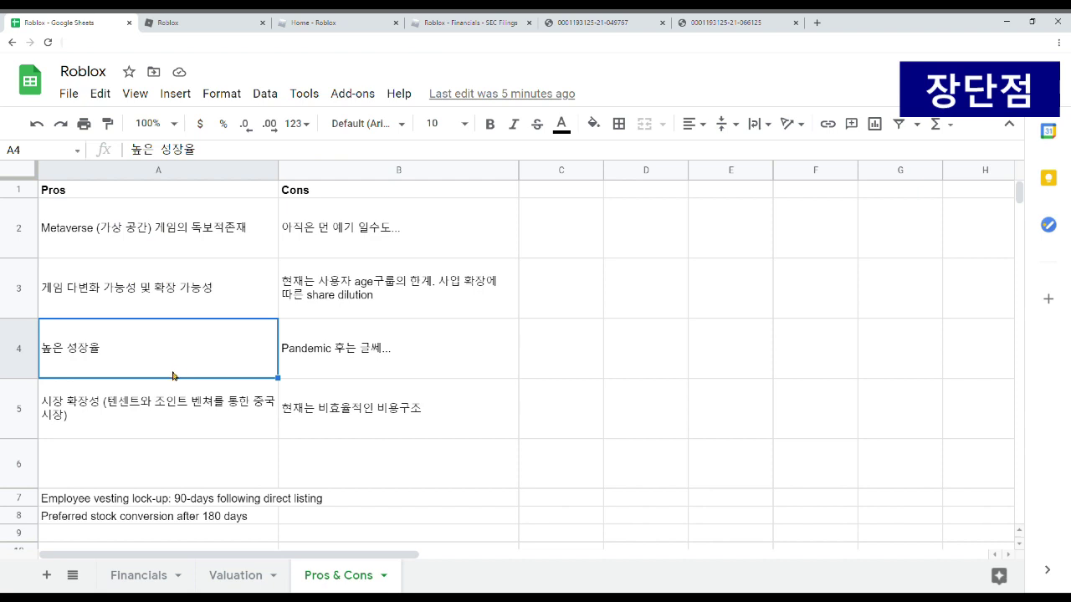
{"action": "left_click", "coordinate": [413, 364]}
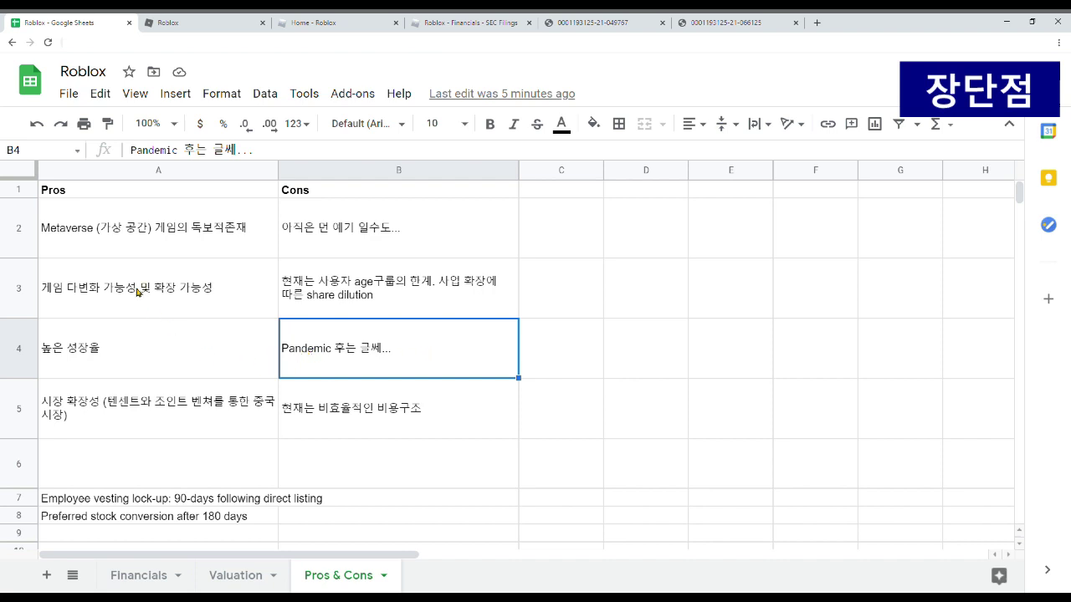
{"action": "left_click", "coordinate": [138, 359]}
{"action": "left_click", "coordinate": [358, 358]}
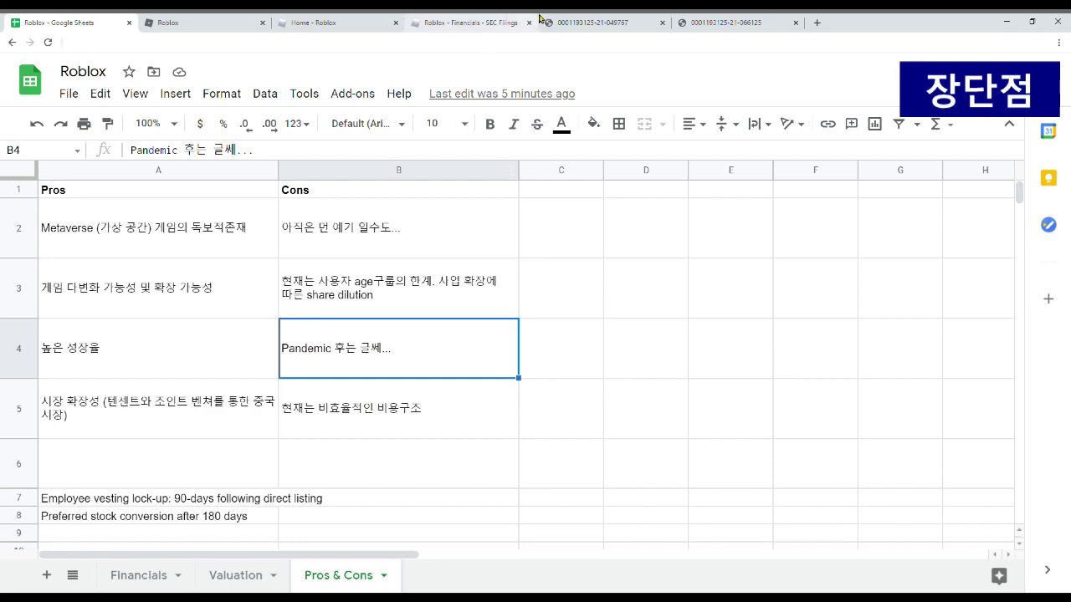
{"action": "left_click", "coordinate": [719, 22]}
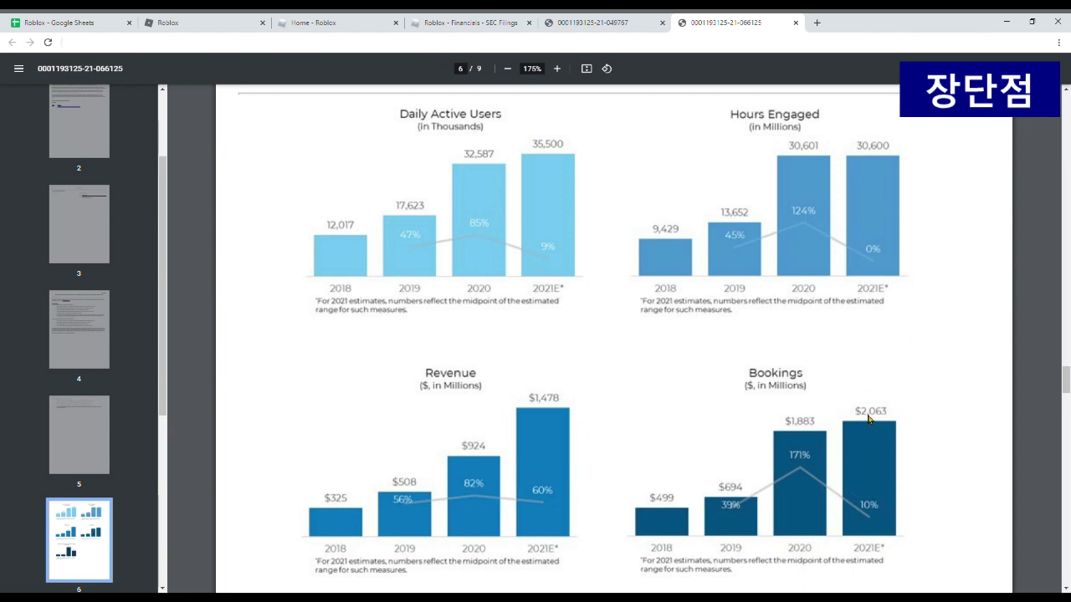
{"action": "left_click", "coordinate": [76, 23]}
{"action": "left_click", "coordinate": [422, 369]}
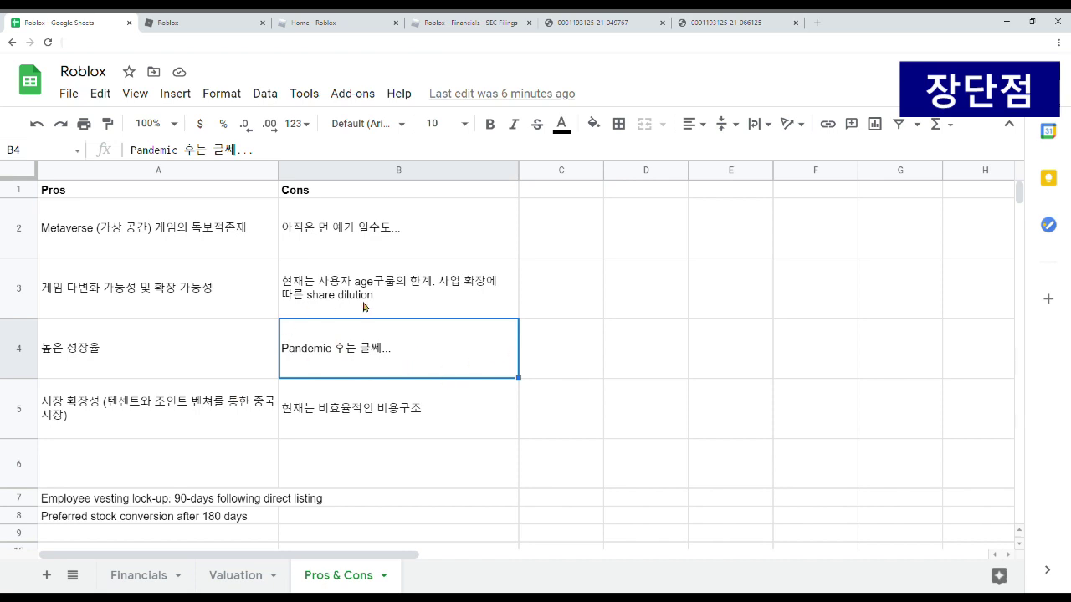
Step: Review the China market expansion and cost structure points in row 5, and the lock-up, preferred stock conversion and Series H placement notes below
{"action": "left_click", "coordinate": [219, 410]}
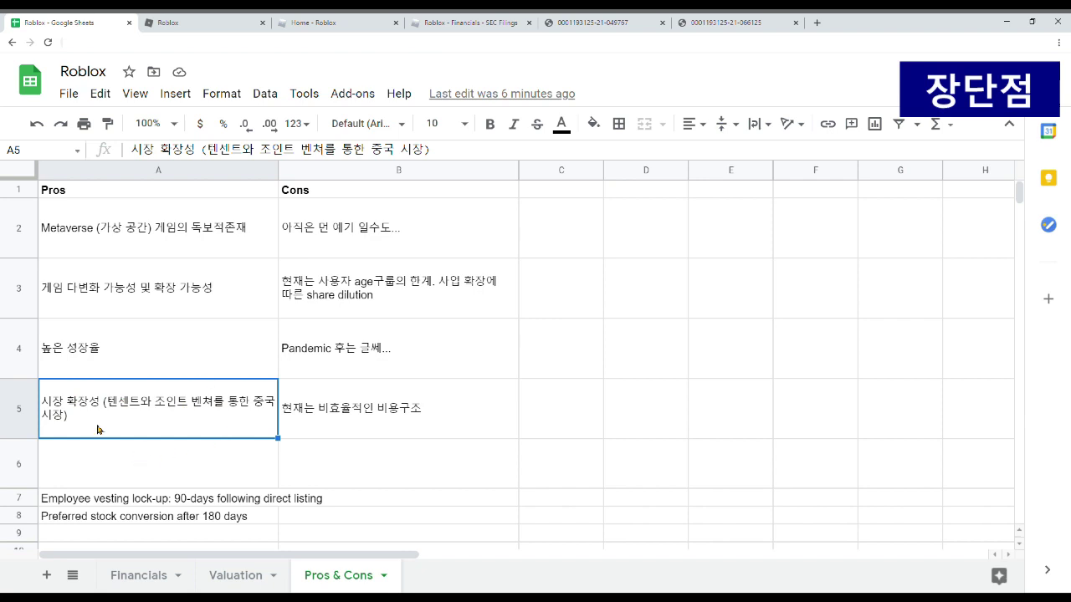
{"action": "left_click", "coordinate": [435, 432]}
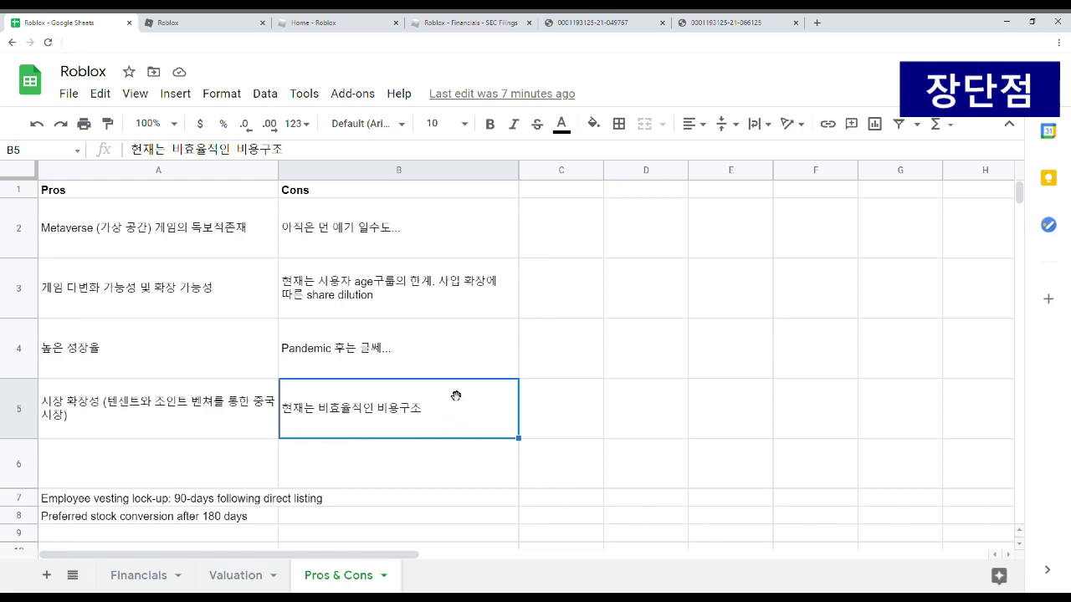
{"action": "scroll", "coordinate": [423, 397], "scroll_direction": "down", "scroll_amount": 3}
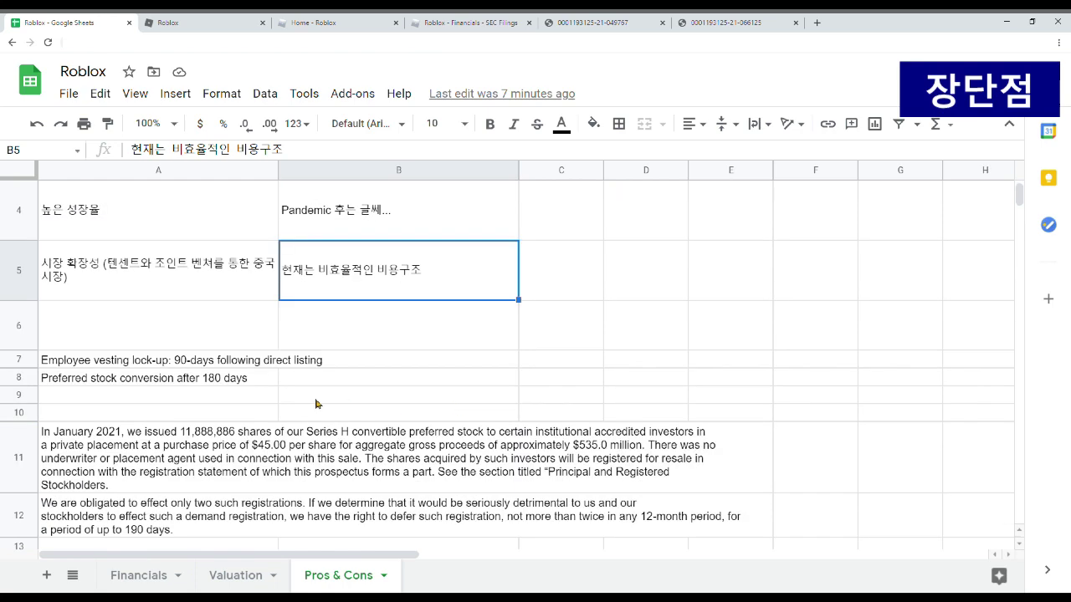
{"action": "left_click", "coordinate": [65, 365]}
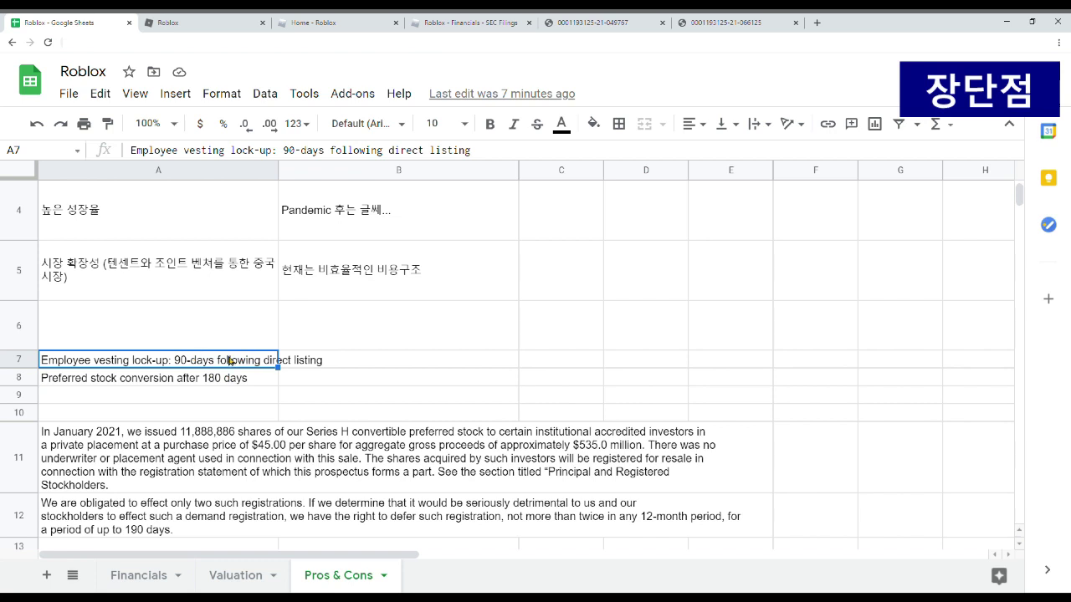
{"action": "left_click", "coordinate": [158, 385]}
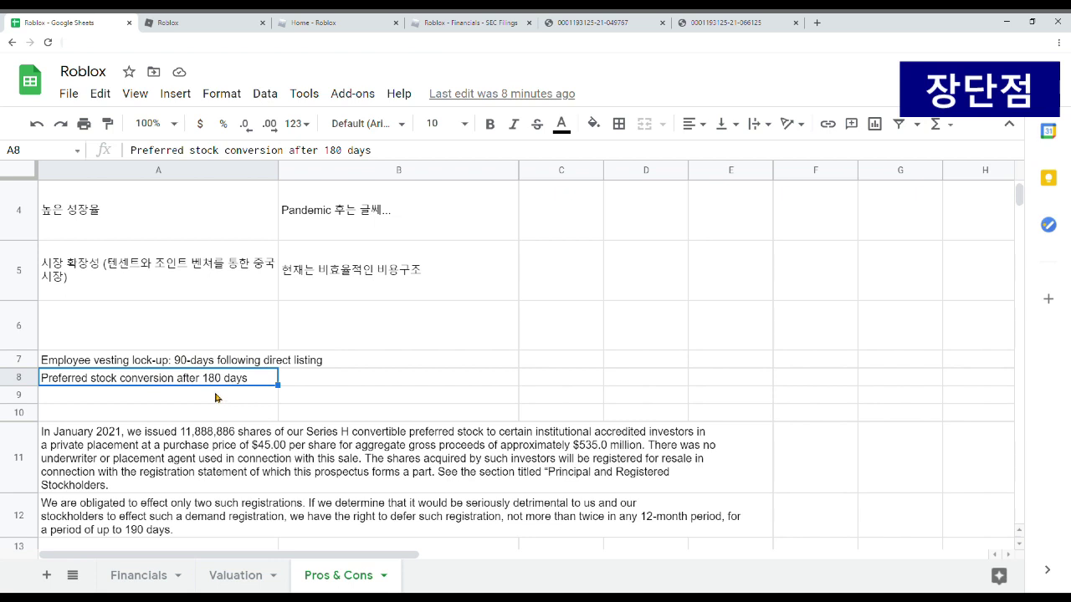
{"action": "left_click", "coordinate": [201, 466]}
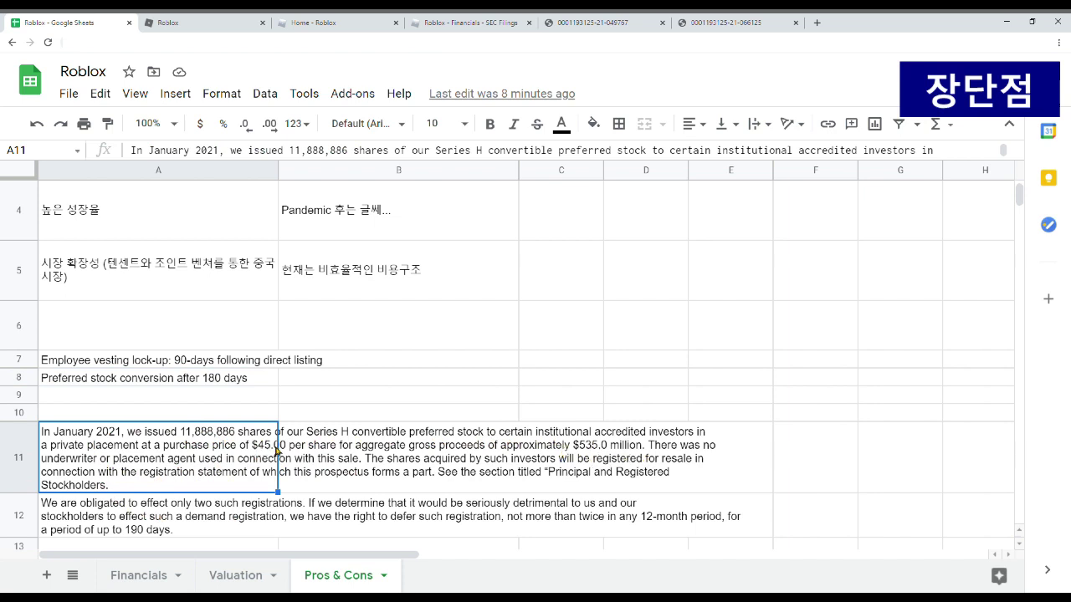
{"action": "left_click", "coordinate": [778, 473]}
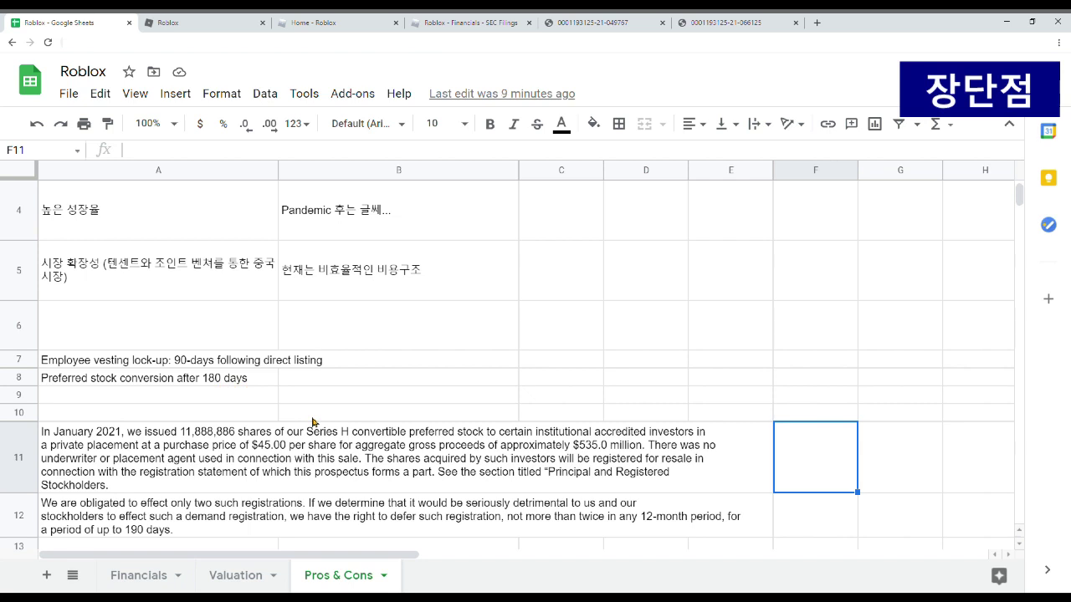
Step: Calculate the Series H proceeds as a share of Roblox's valuation with =0.5/29.5 in cell C9, and clear the cell after reading it
{"action": "left_click", "coordinate": [586, 393]}
{"action": "type", "text": "=0.5/29.5"}
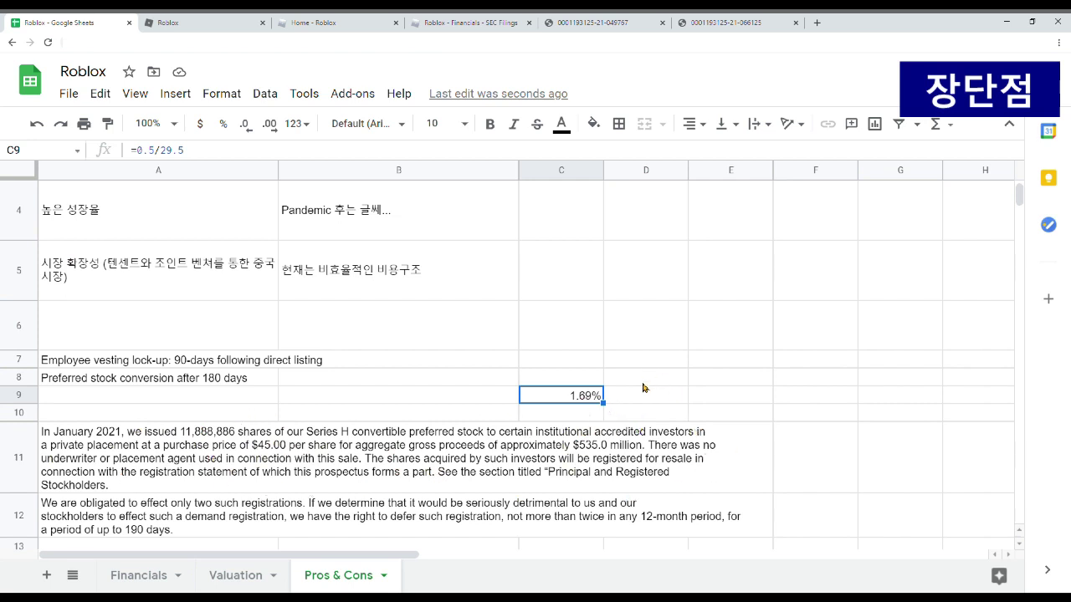
{"action": "left_click", "coordinate": [670, 399]}
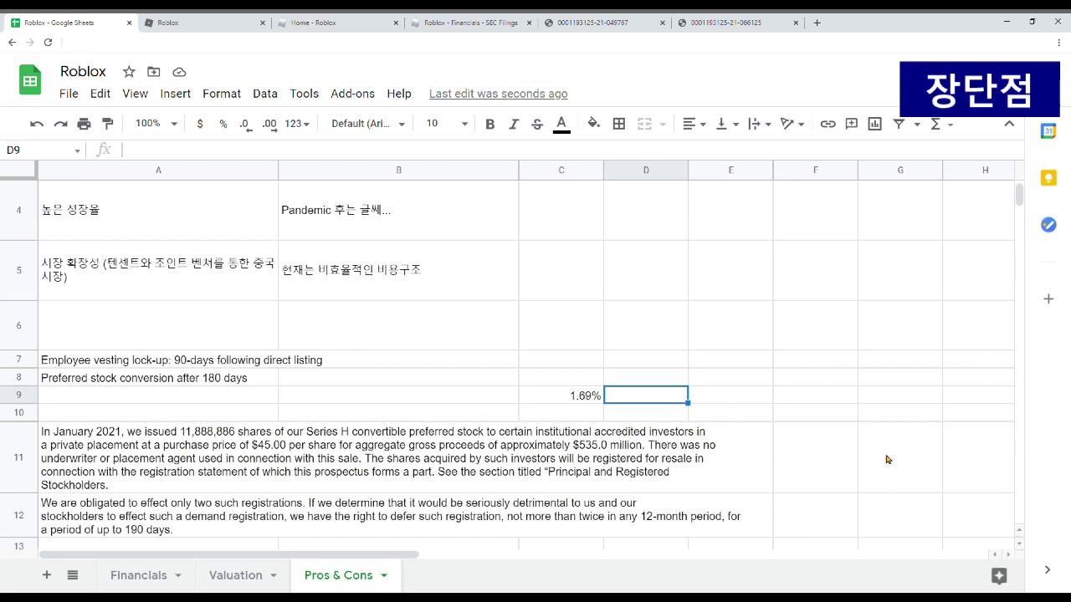
{"action": "left_click", "coordinate": [577, 400]}
{"action": "key", "text": "Delete"}
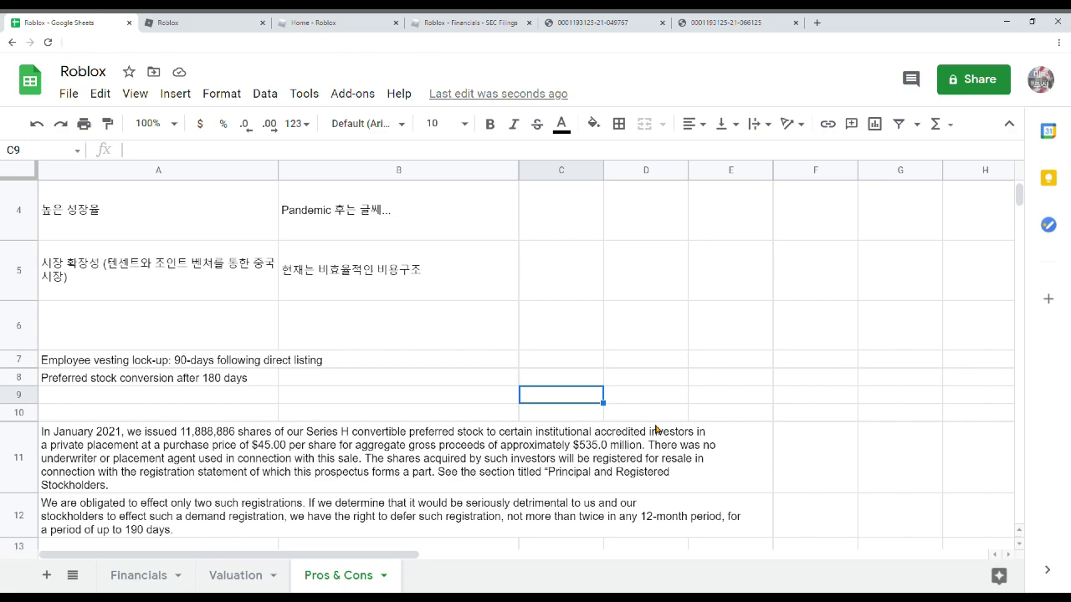
{"action": "scroll", "coordinate": [657, 430], "scroll_direction": "down", "scroll_amount": 1}
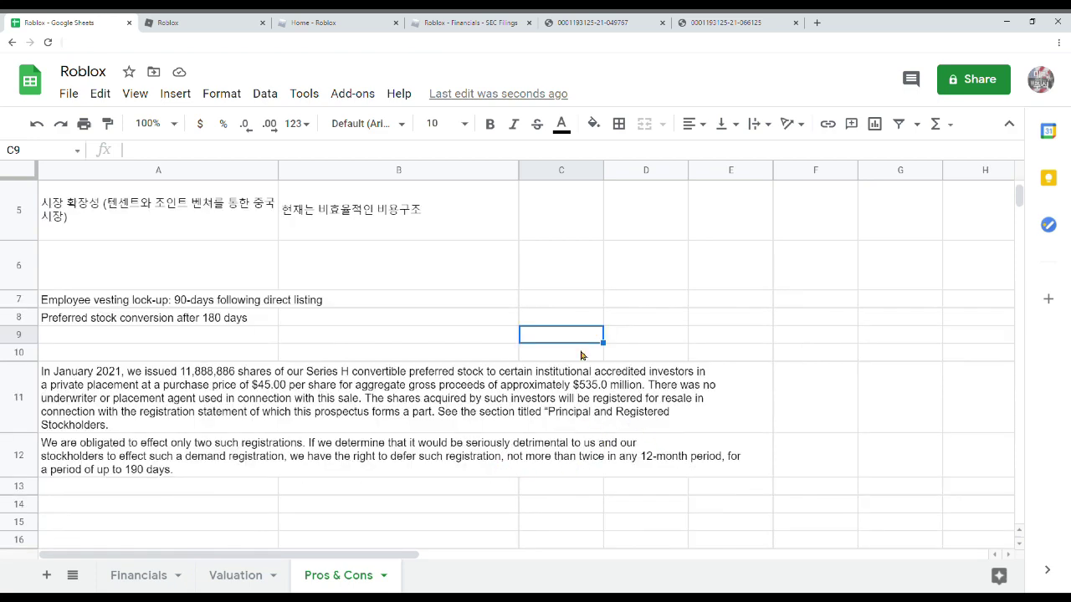